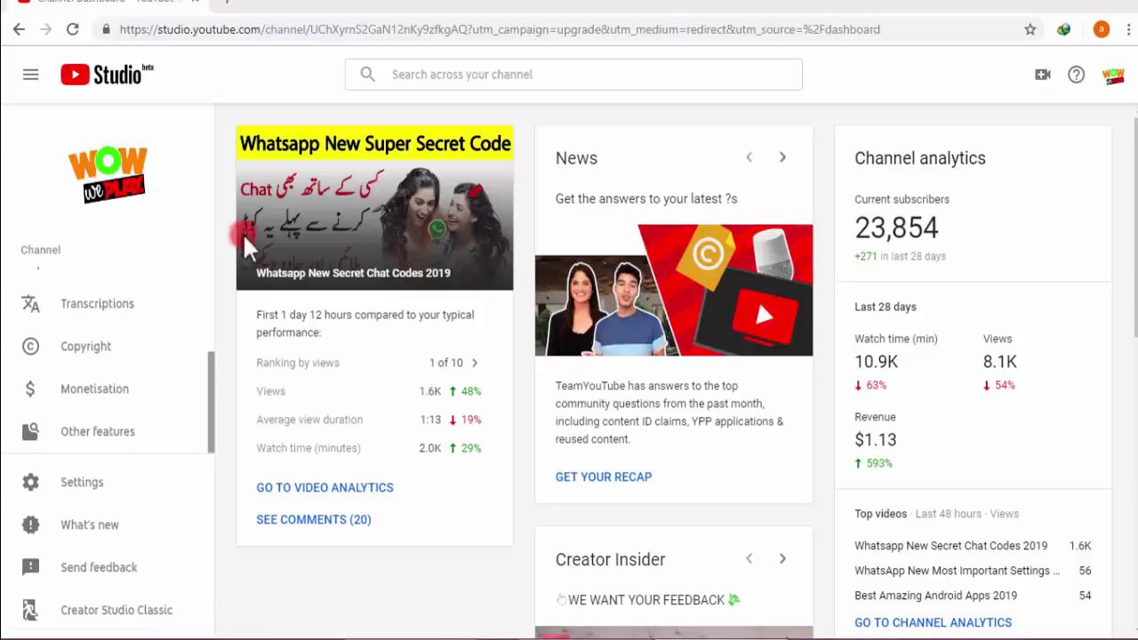
pyautogui.moveTo(214, 381); pyautogui.dragTo(221, 284)
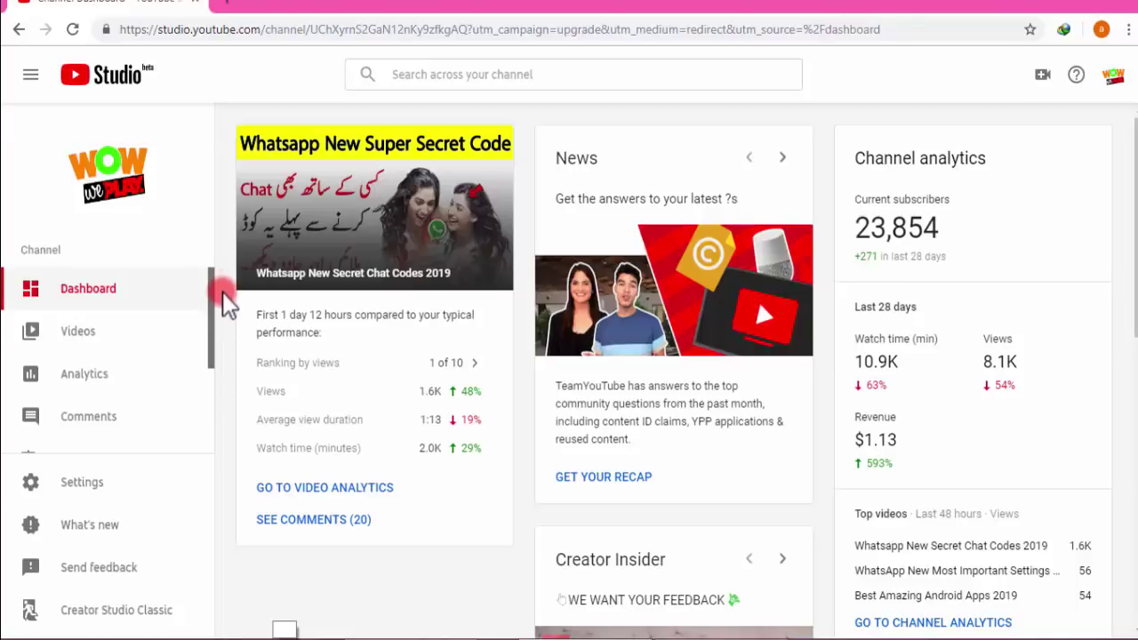
pyautogui.moveTo(224, 300); pyautogui.dragTo(220, 308)
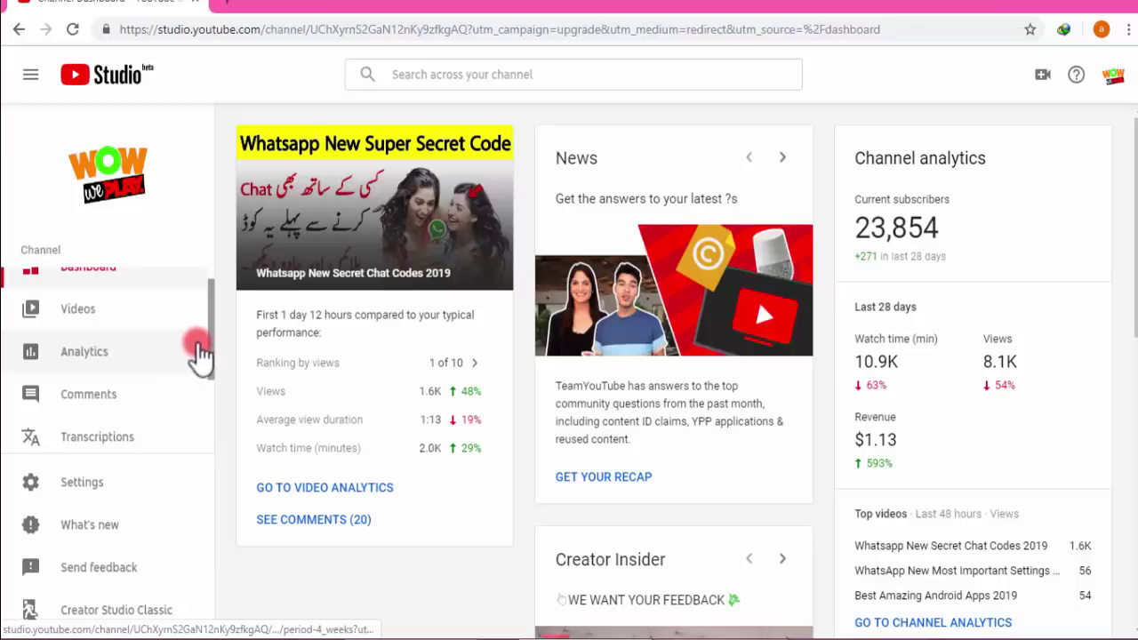
pyautogui.moveTo(208, 293); pyautogui.dragTo(211, 425)
pyautogui.click(111, 352)
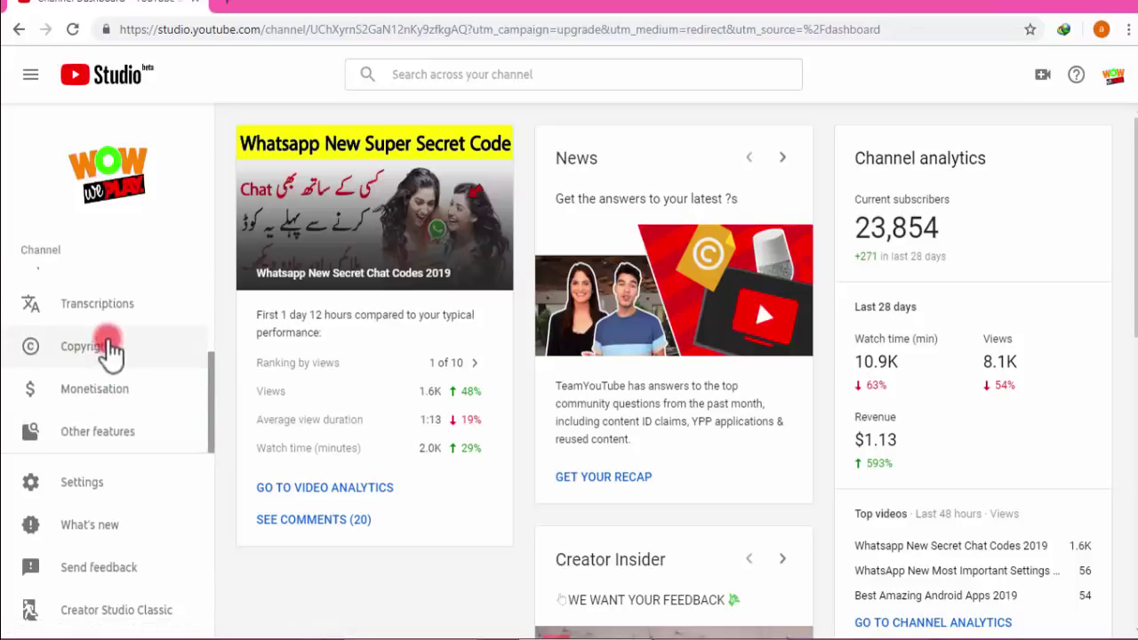
pyautogui.click(142, 360)
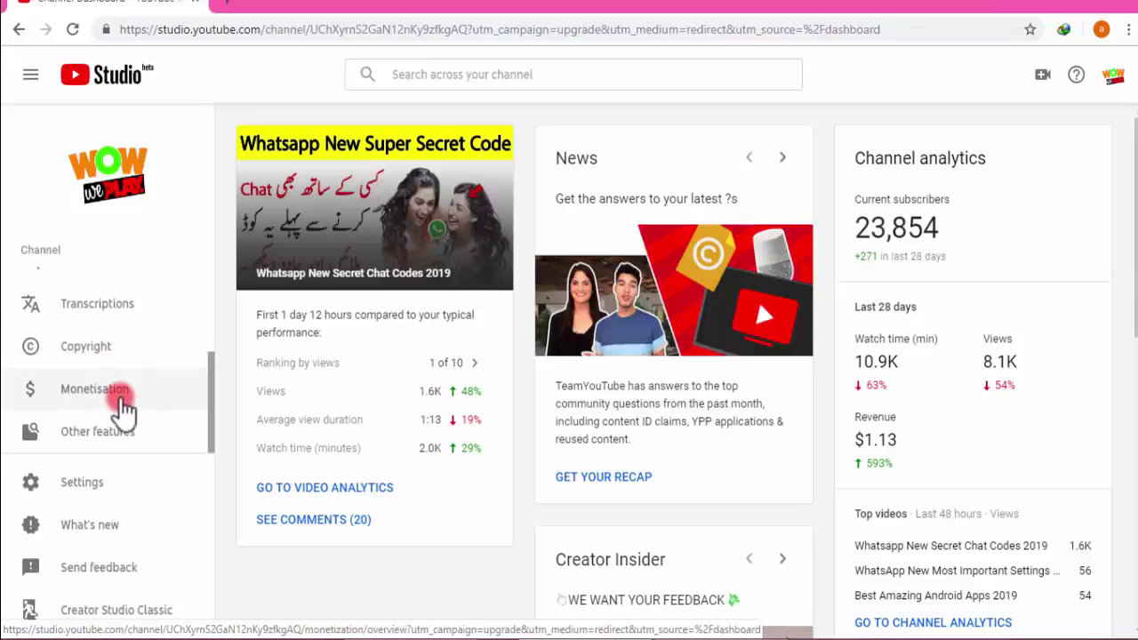
pyautogui.moveTo(140, 455)
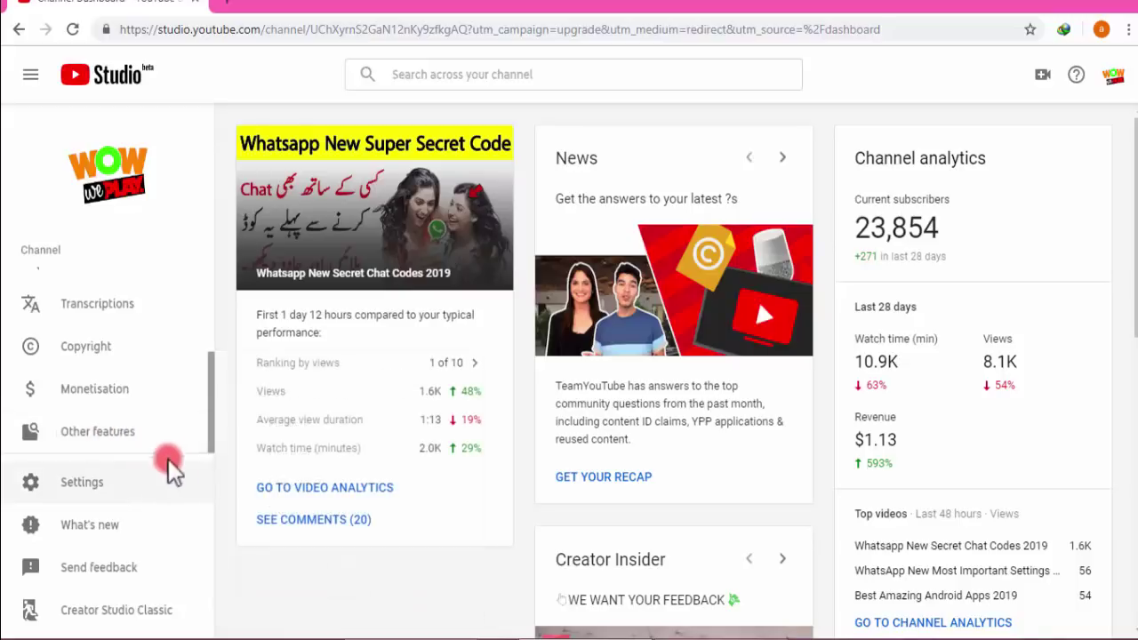
# - Open the studio settings and review the General defaults and the channel's basic information
pyautogui.click(86, 487)
pyautogui.click(222, 184)
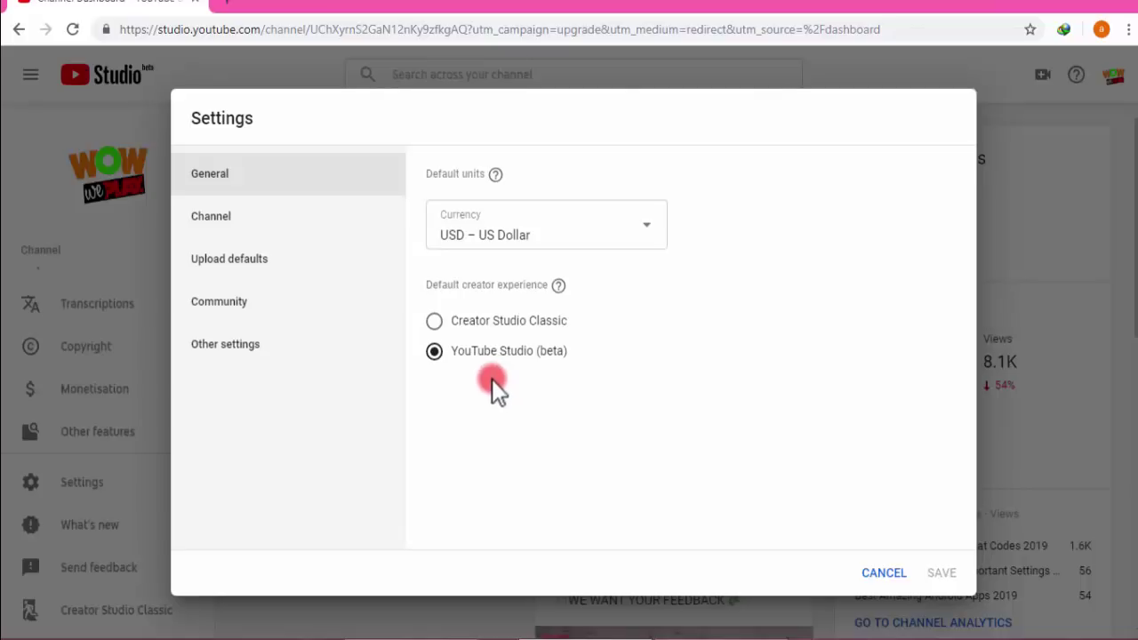
pyautogui.click(213, 227)
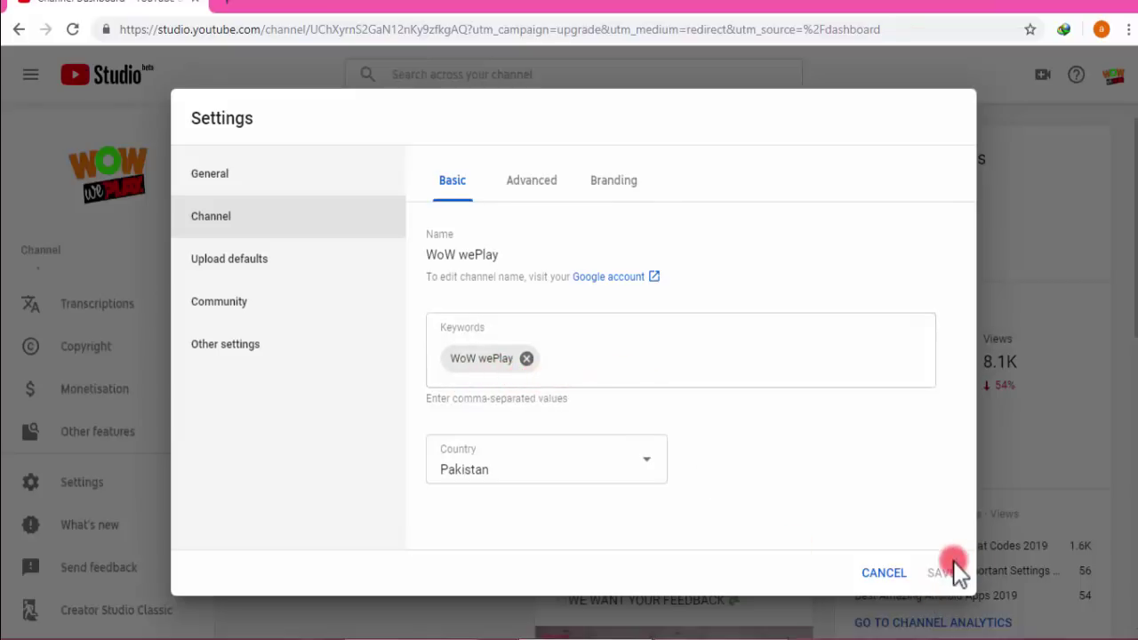
# - Open the essential upload defaults and read the default description through to its end, along with the default visibility
pyautogui.click(254, 281)
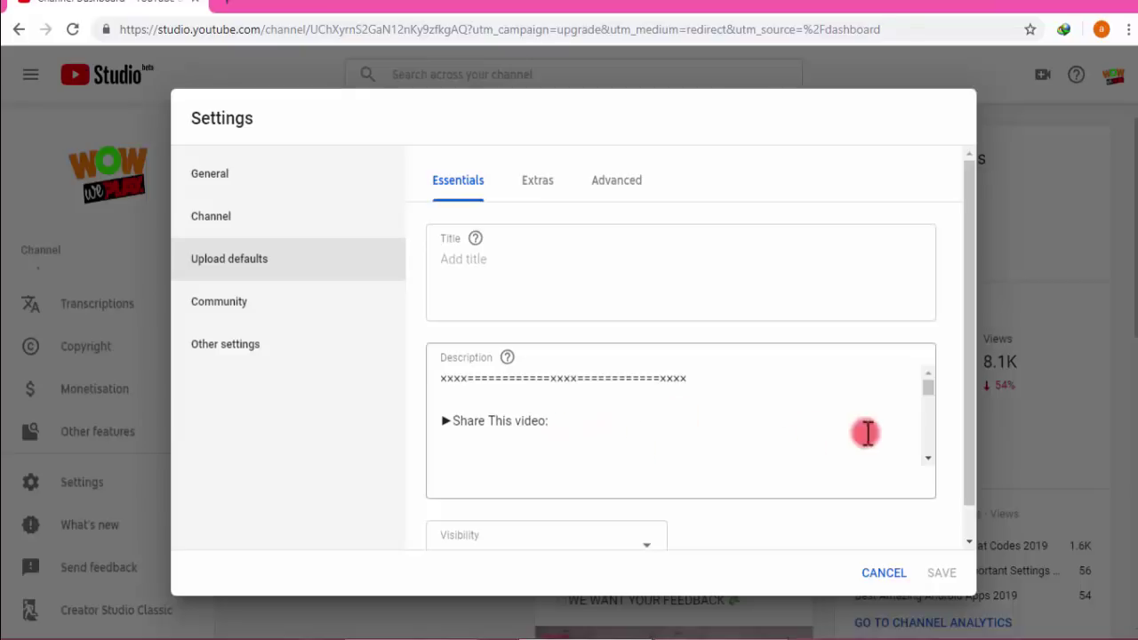
pyautogui.click(931, 459)
pyautogui.scroll(-4, 931, 459)
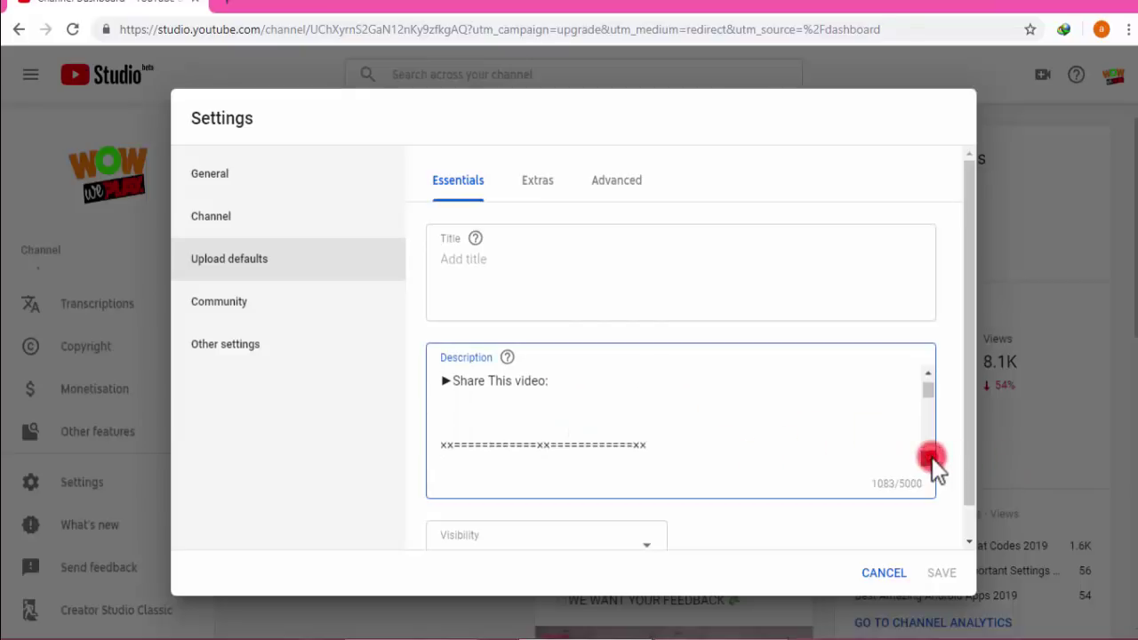
pyautogui.click(929, 375)
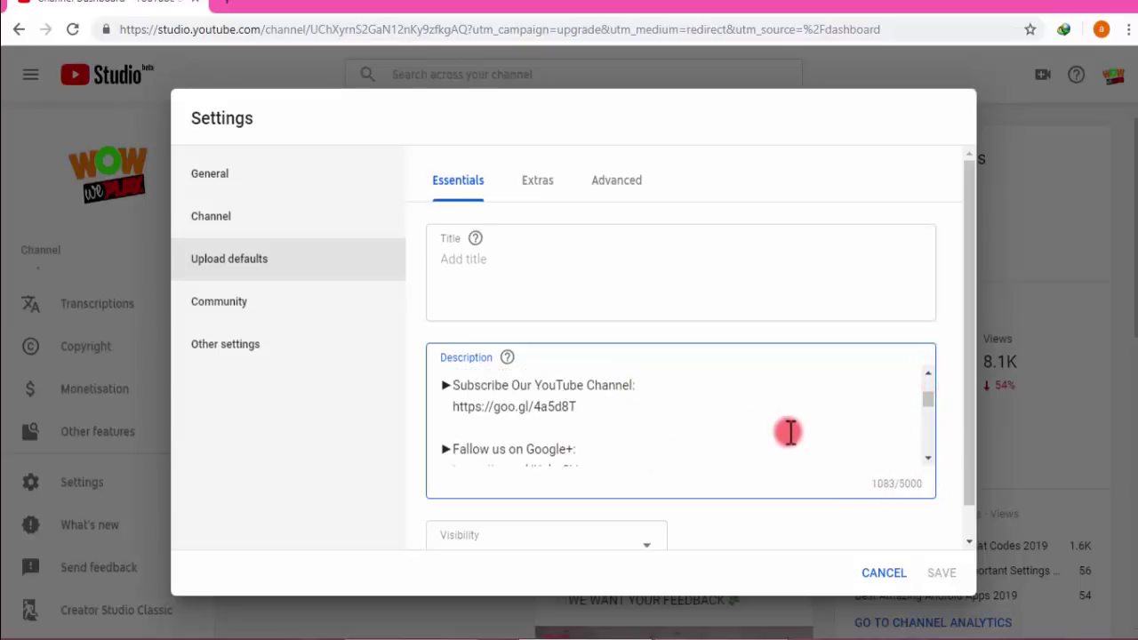
pyautogui.scroll(-1, 790, 432)
pyautogui.scroll(1, 592, 423)
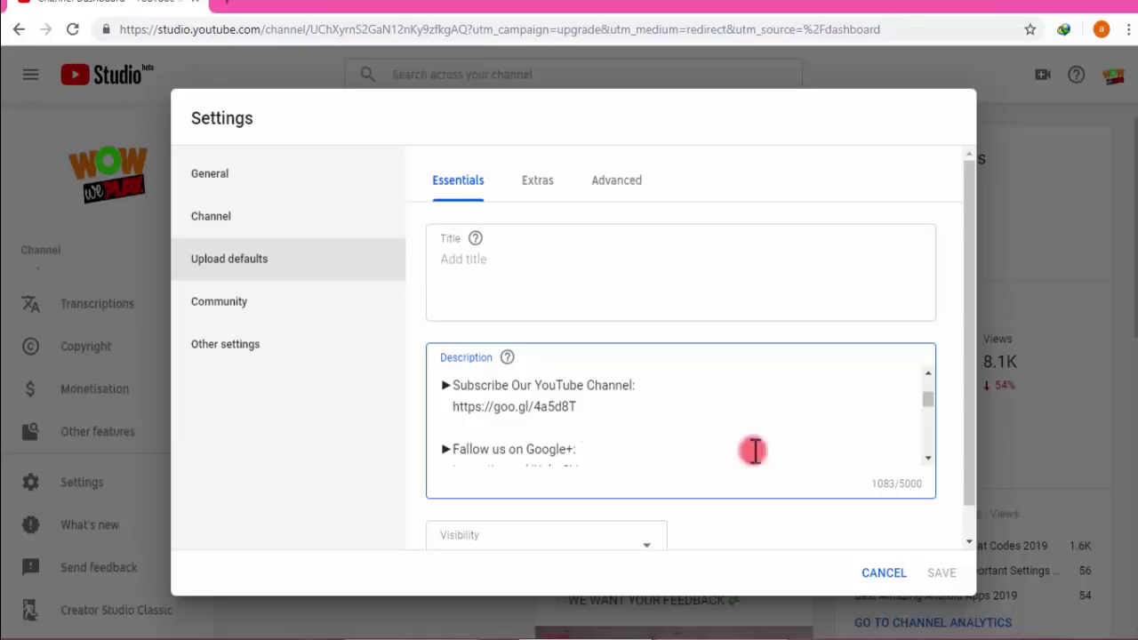
pyautogui.click(925, 459)
pyautogui.scroll(-3, 925, 469)
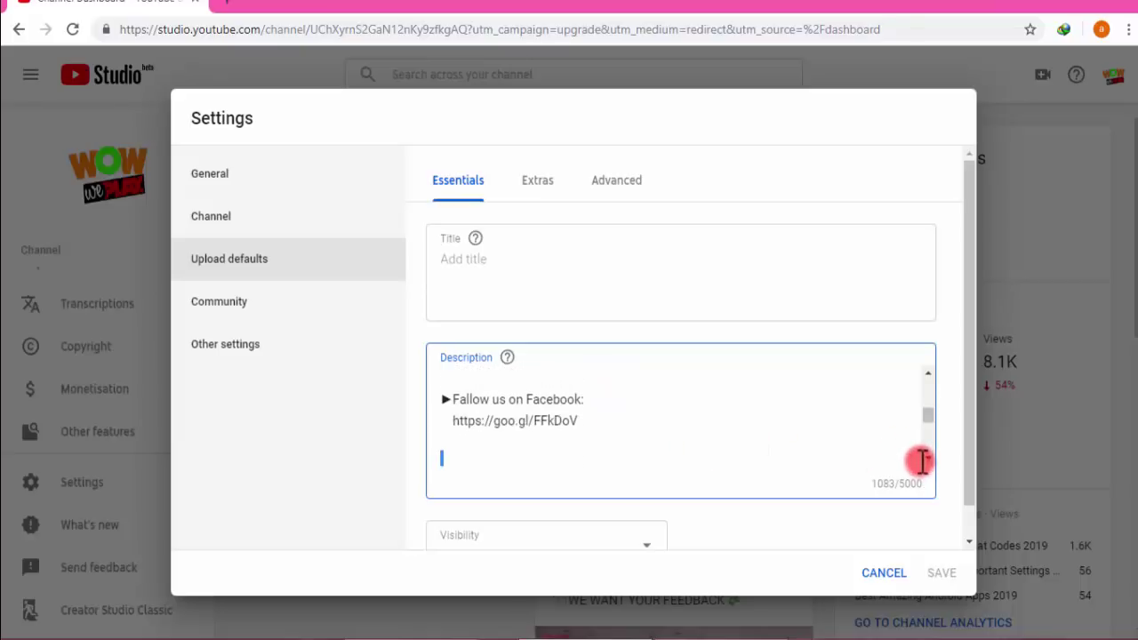
pyautogui.scroll(-3, 922, 461)
pyautogui.scroll(-5, 921, 461)
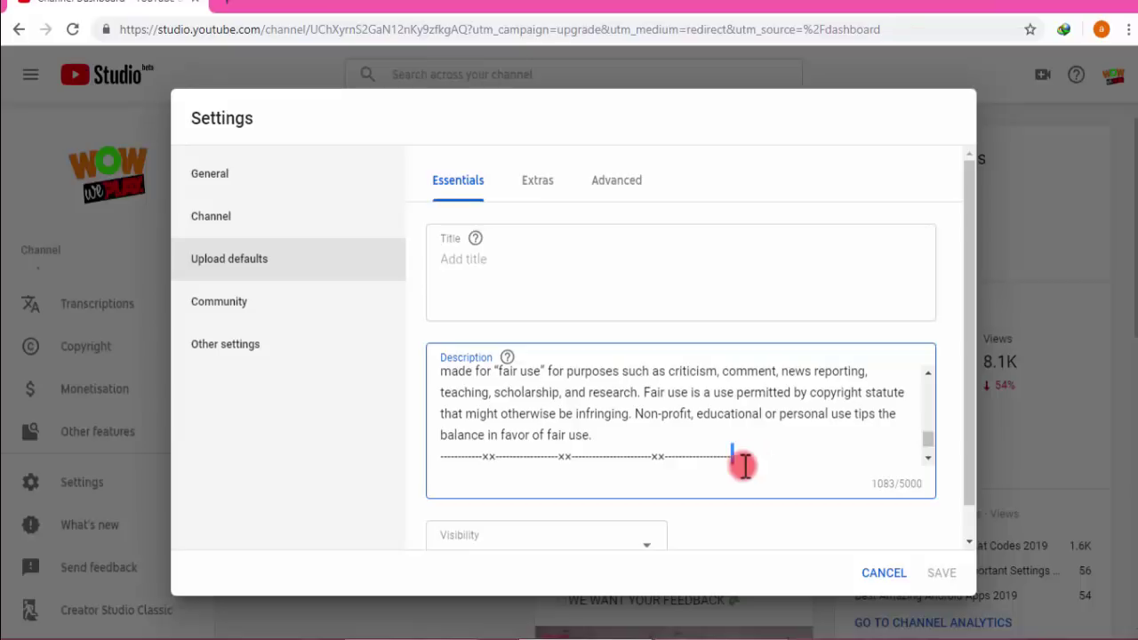
pyautogui.scroll(-3, 830, 432)
pyautogui.scroll(-1, 897, 401)
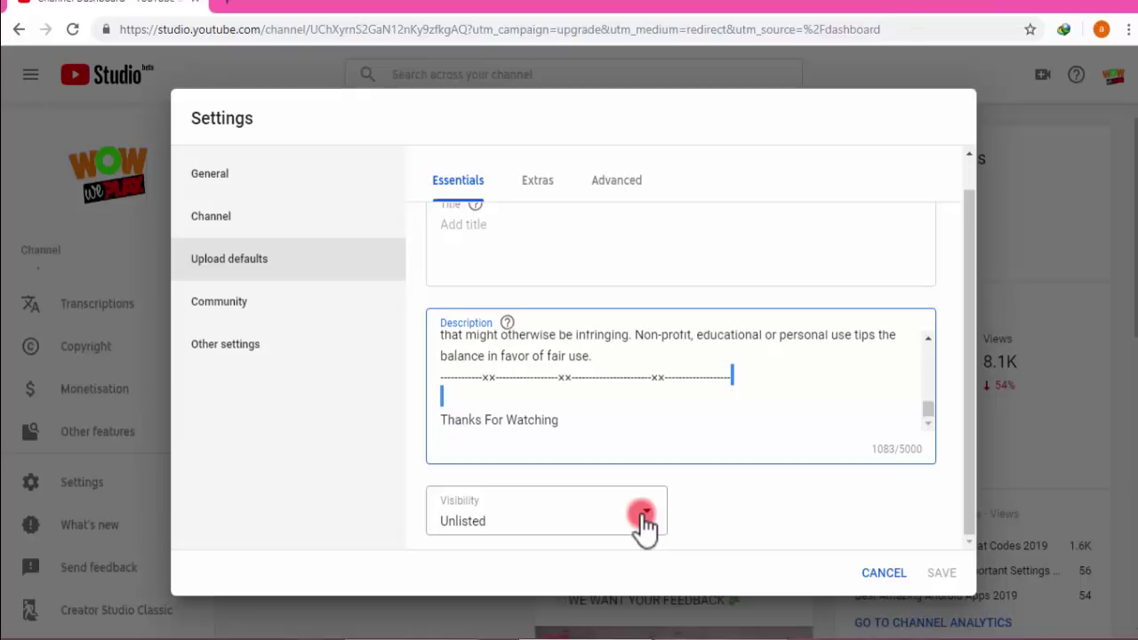
# - Review the extra upload defaults, and in the advanced ones choose Standard YouTube Licence and the Science & Technology category
pyautogui.click(534, 196)
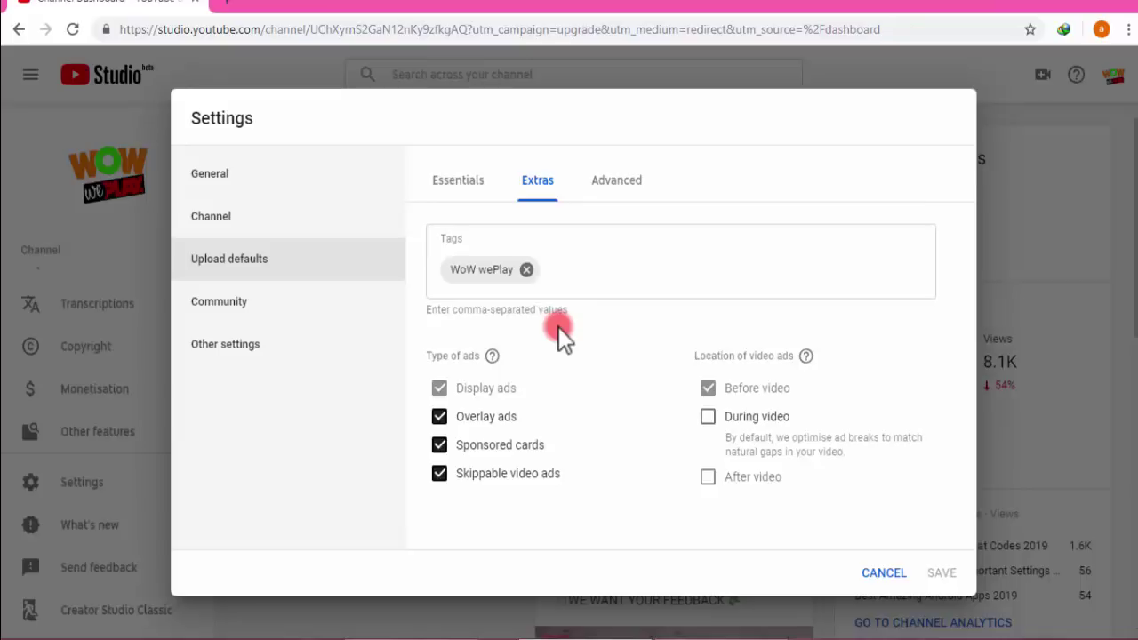
pyautogui.click(626, 190)
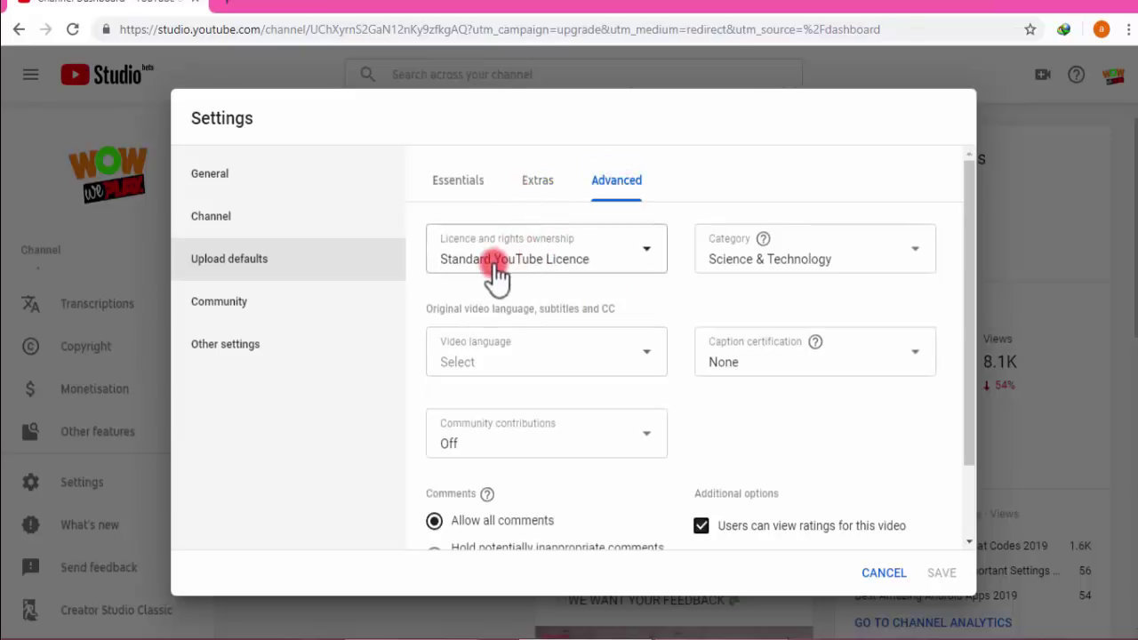
pyautogui.click(647, 262)
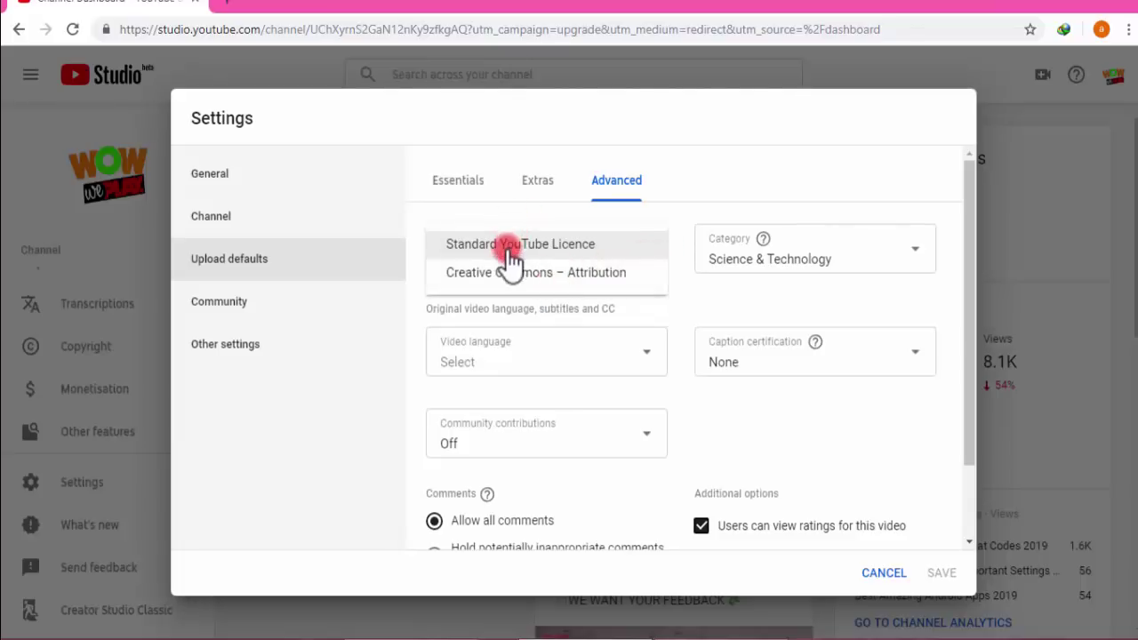
pyautogui.click(576, 258)
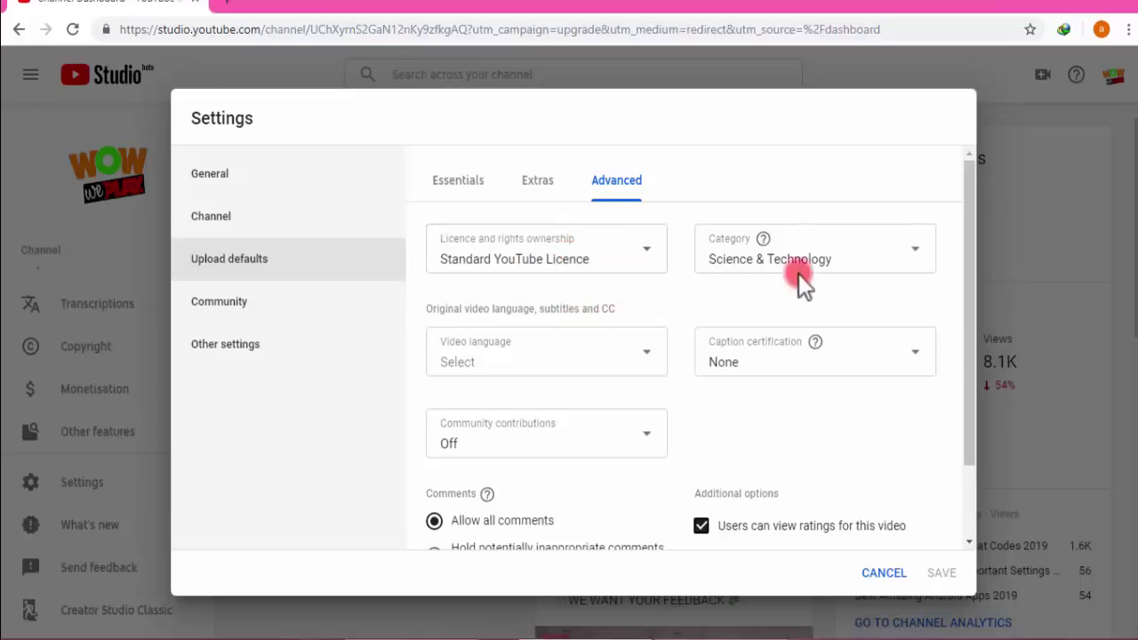
pyautogui.click(916, 256)
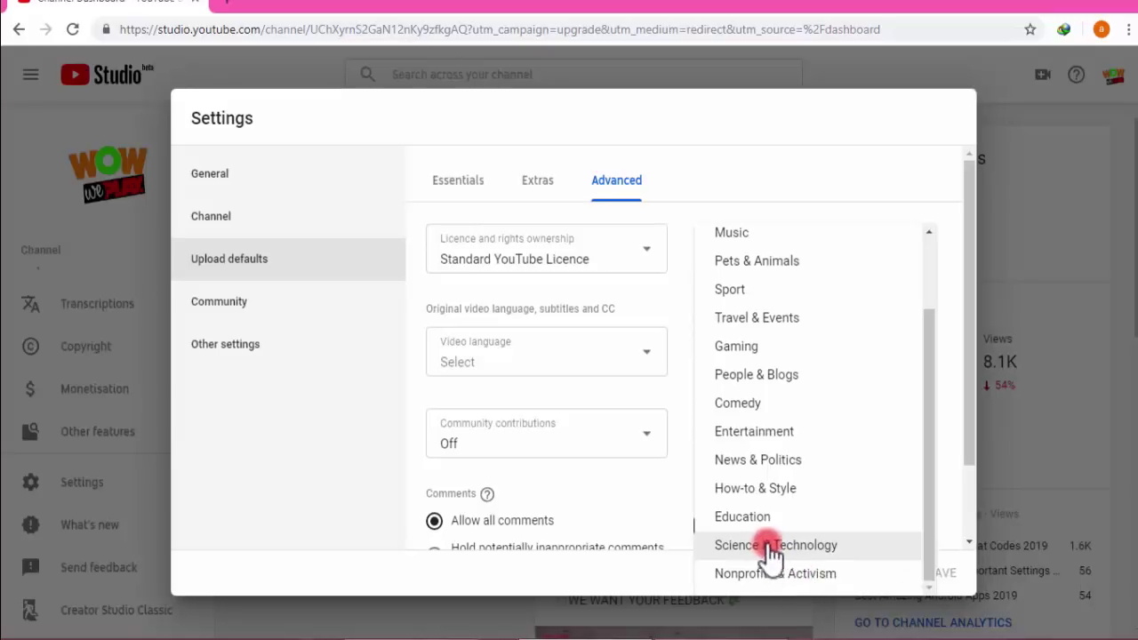
pyautogui.click(804, 551)
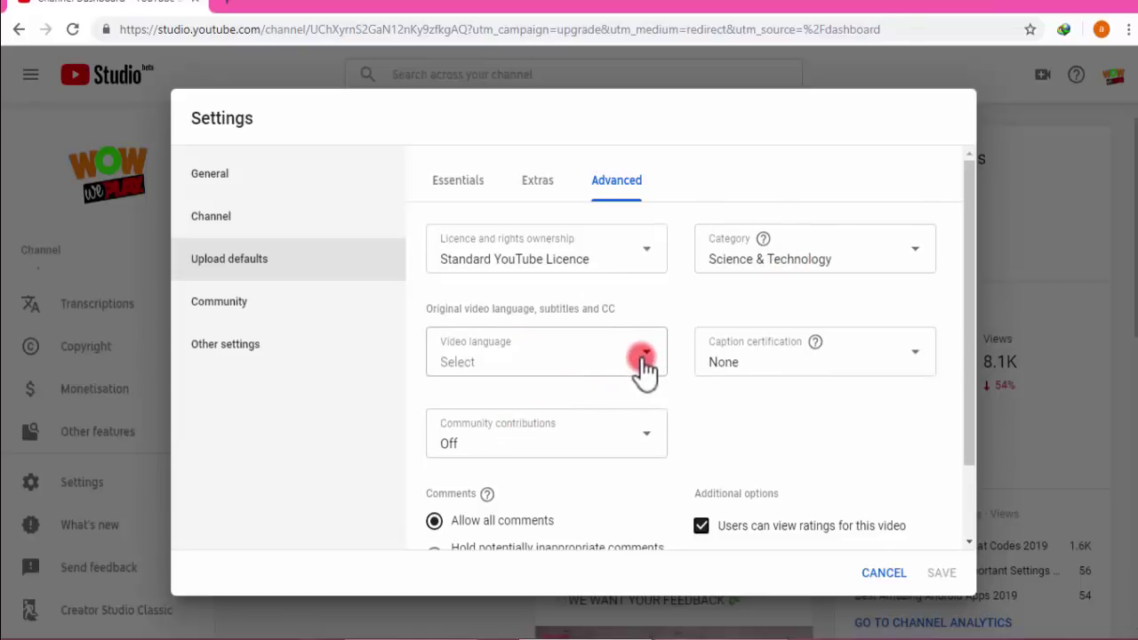
# - Review the default language, contribution and comment options, and close the settings without saving
pyautogui.scroll(-2, 640, 399)
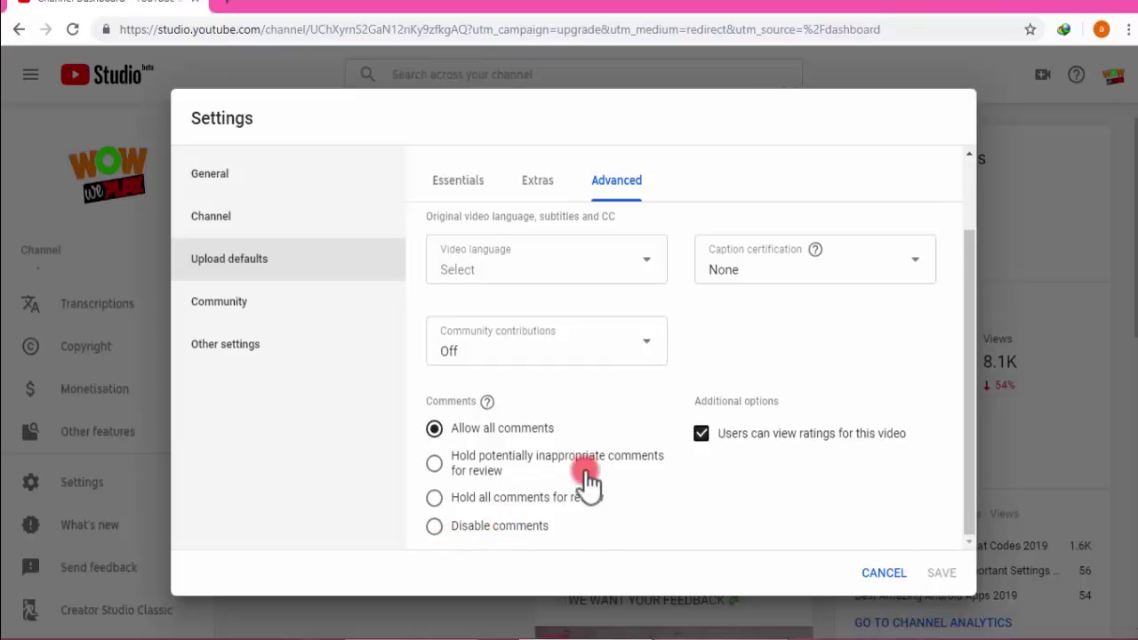
pyautogui.scroll(1, 587, 485)
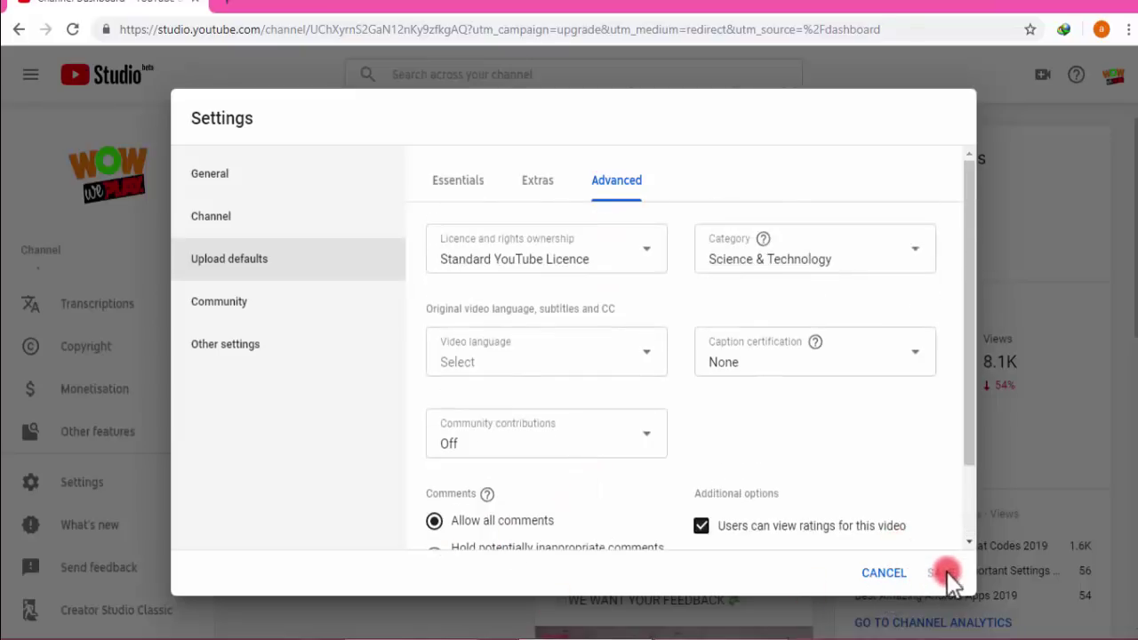
pyautogui.click(885, 574)
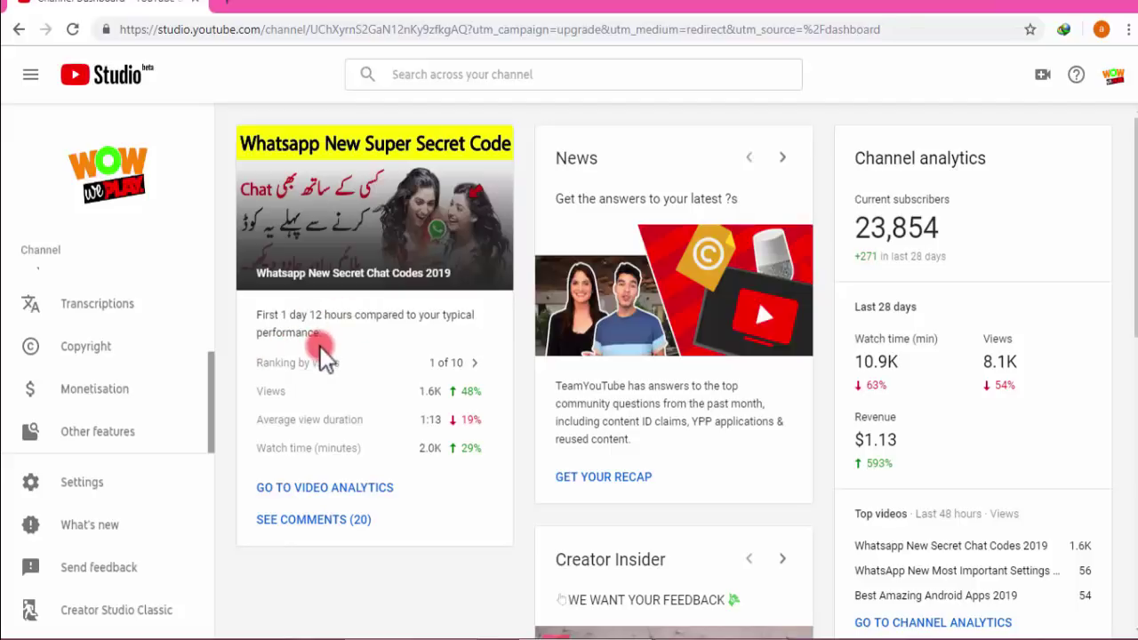
# - Open the channel's public page in a new tab and pause its featured video
pyautogui.click(1114, 78)
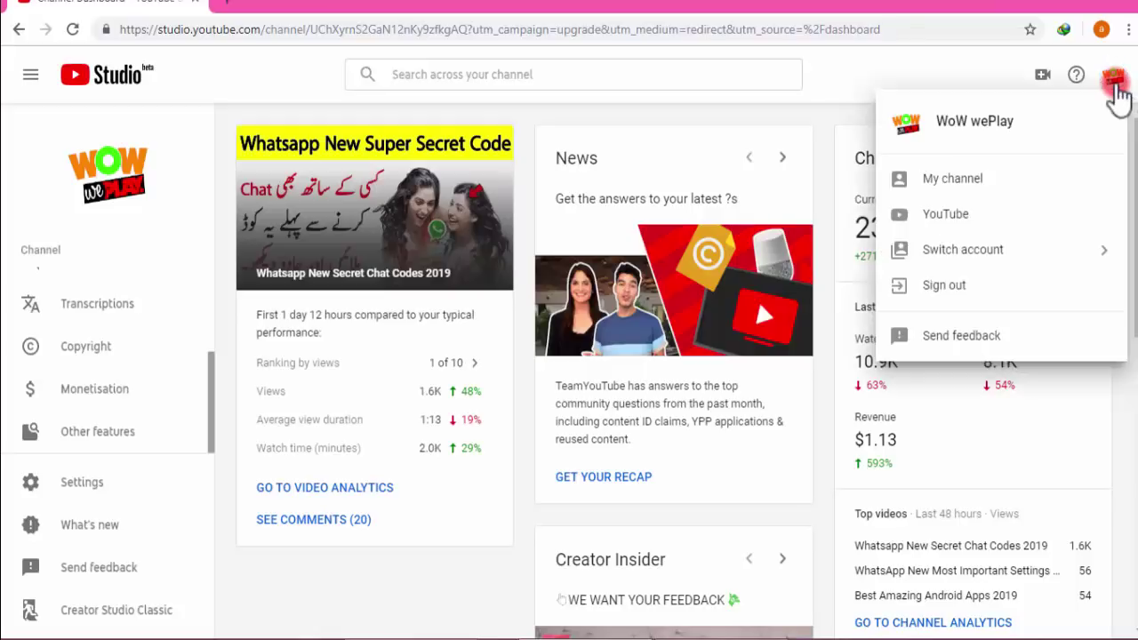
pyautogui.rightClick(975, 180)
pyautogui.click(978, 193)
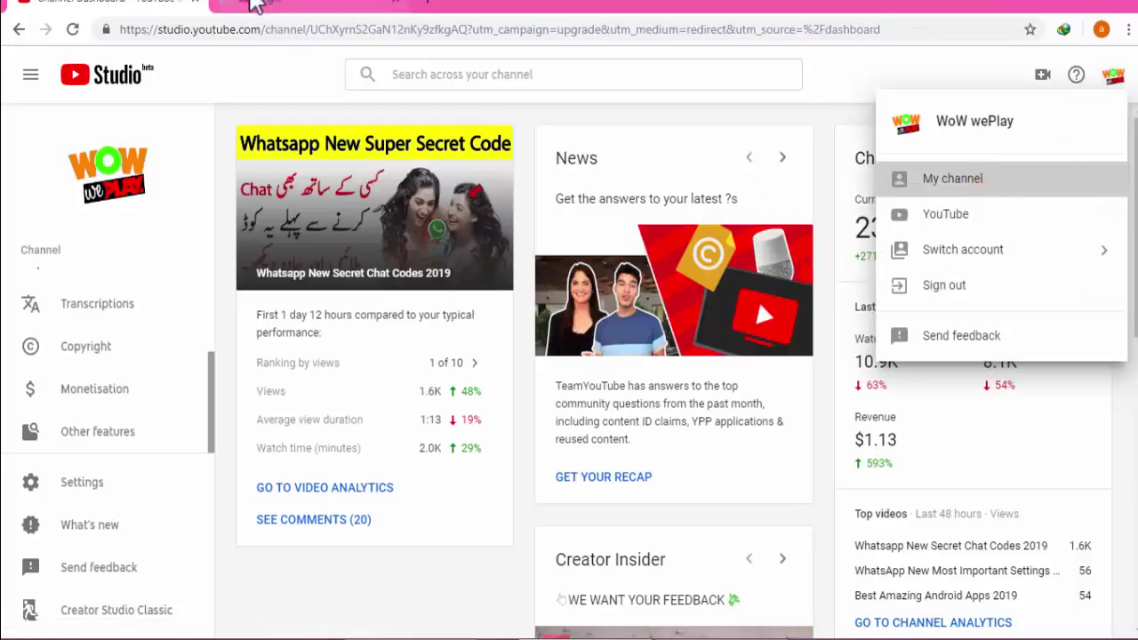
pyautogui.click(292, 5)
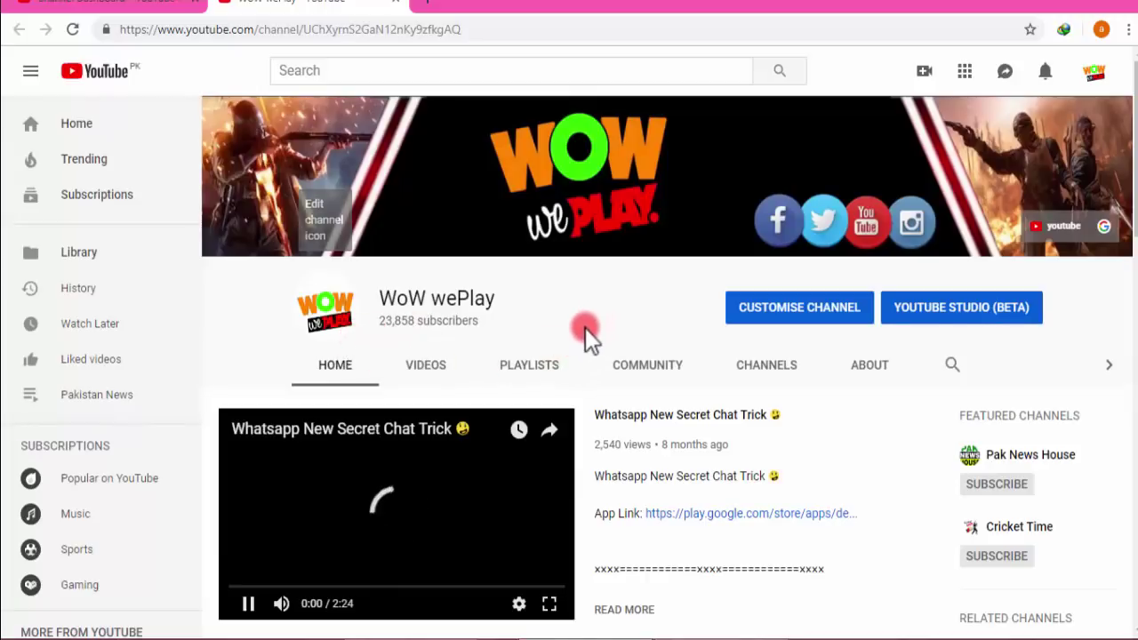
pyautogui.click(253, 610)
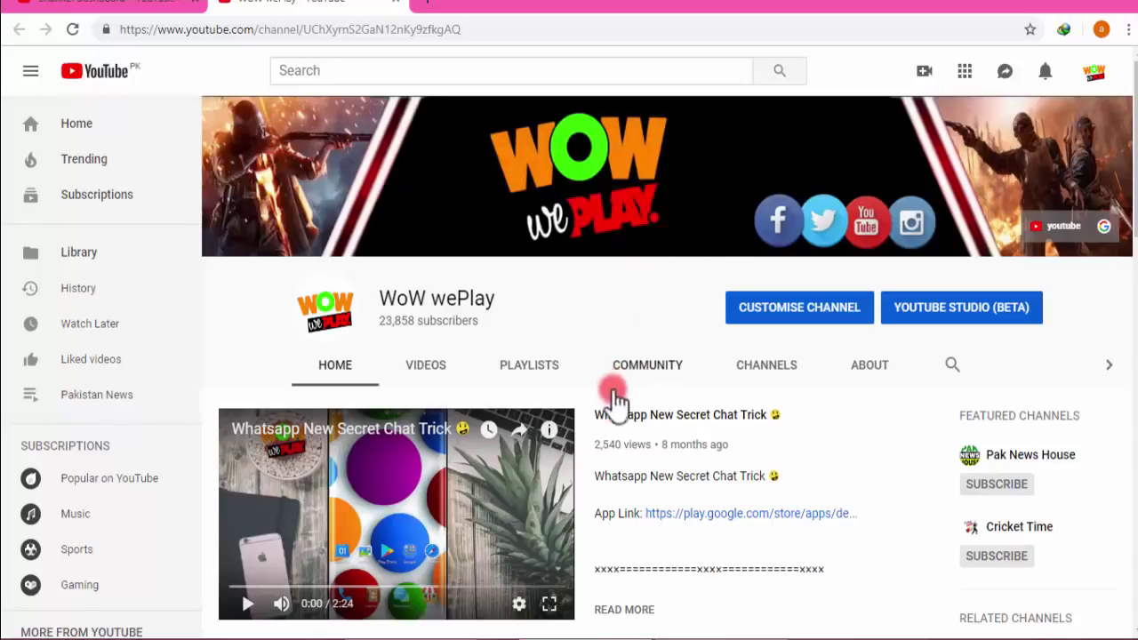
# - Look through the channel home page's recent uploads, popular uploads and banner links
pyautogui.scroll(-1, 622, 418)
pyautogui.scroll(-3, 623, 418)
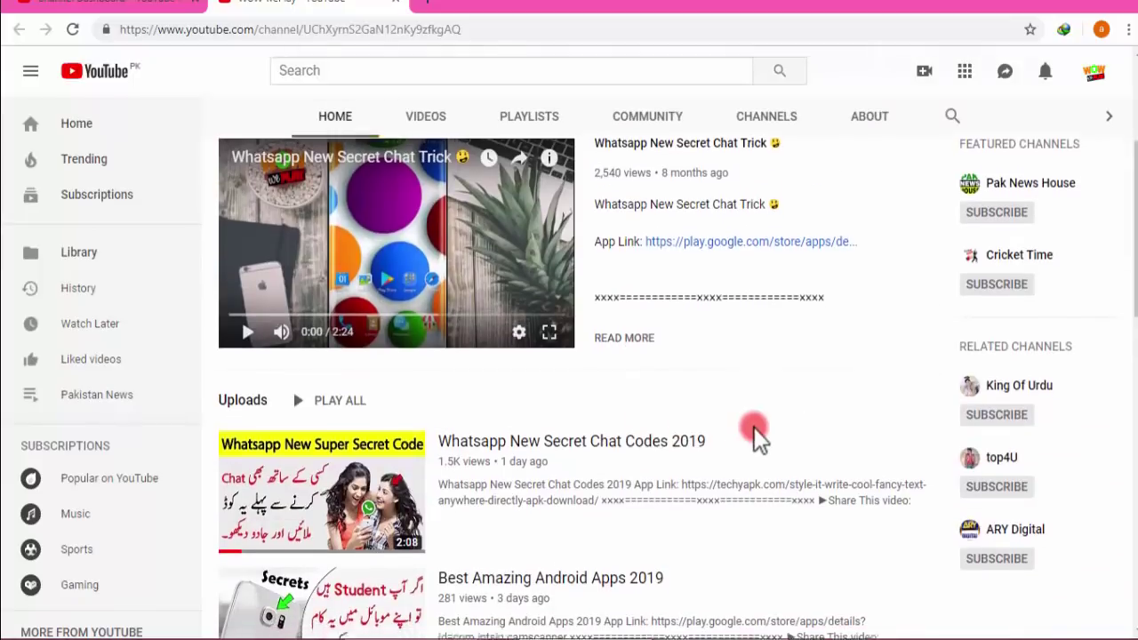
pyautogui.scroll(-2, 538, 512)
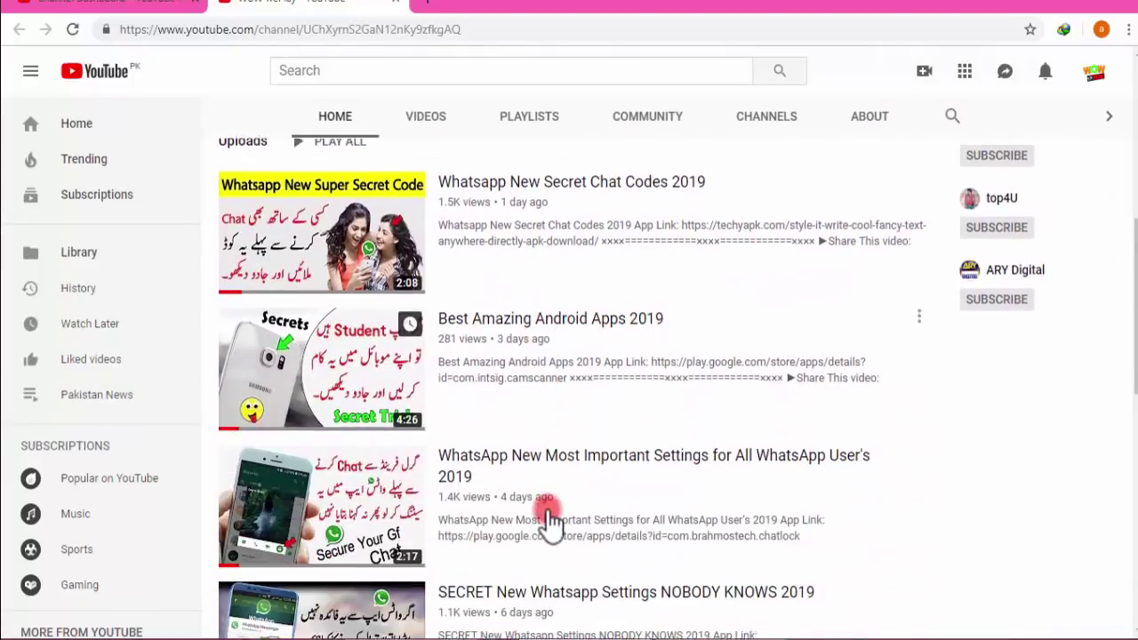
pyautogui.scroll(1, 546, 526)
pyautogui.scroll(1, 546, 522)
pyautogui.scroll(-6, 691, 432)
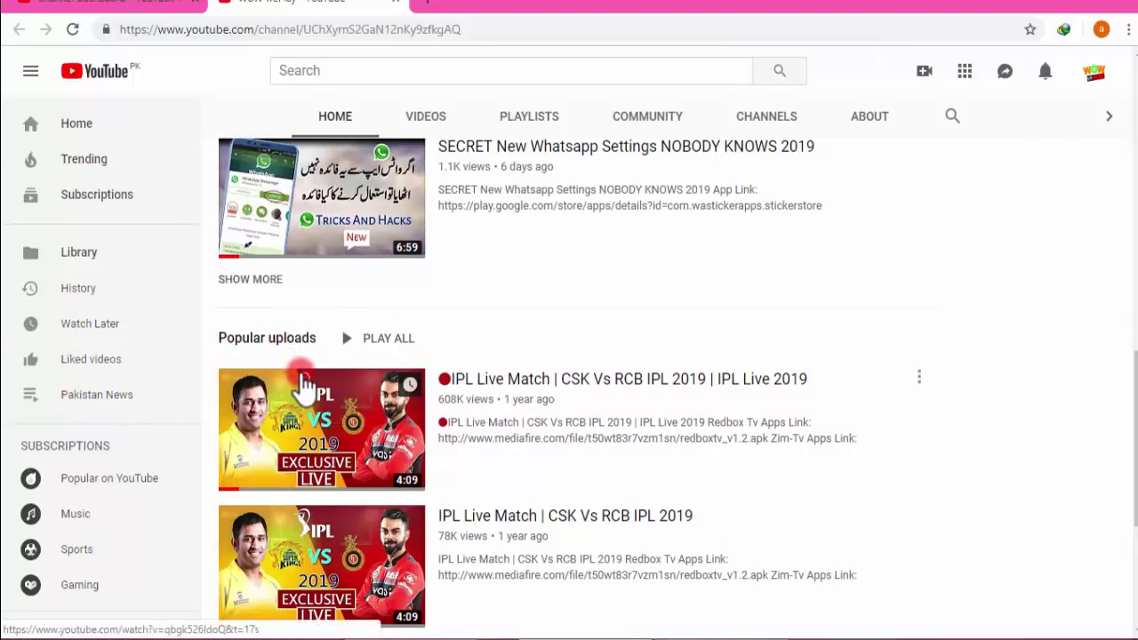
pyautogui.scroll(-1, 301, 382)
pyautogui.scroll(-4, 307, 396)
pyautogui.scroll(2, 305, 394)
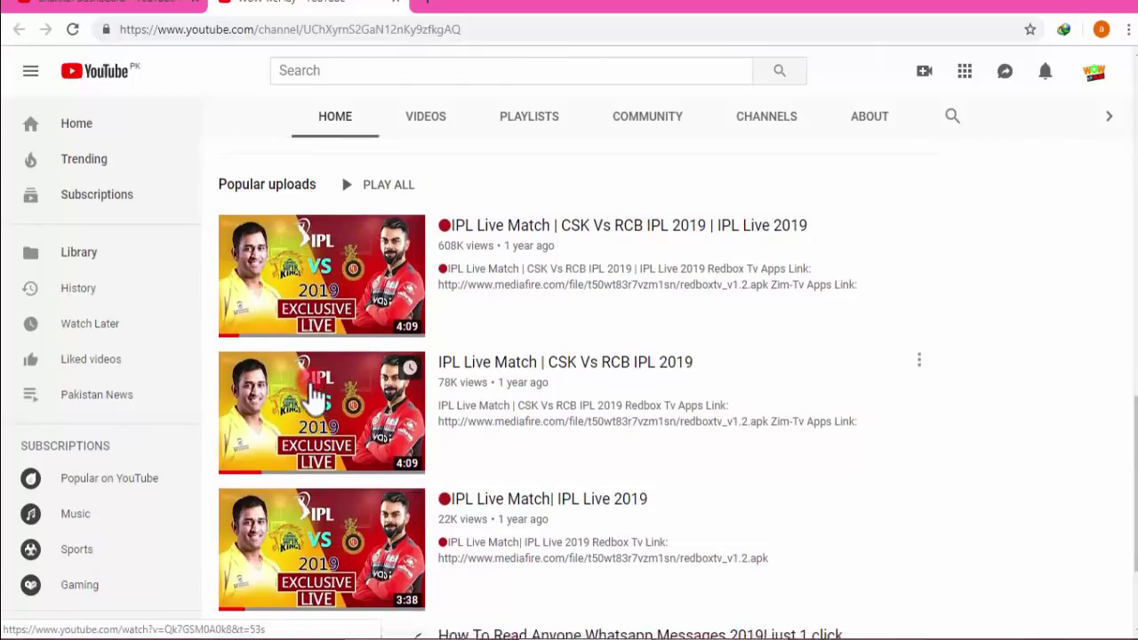
pyautogui.scroll(-3, 311, 405)
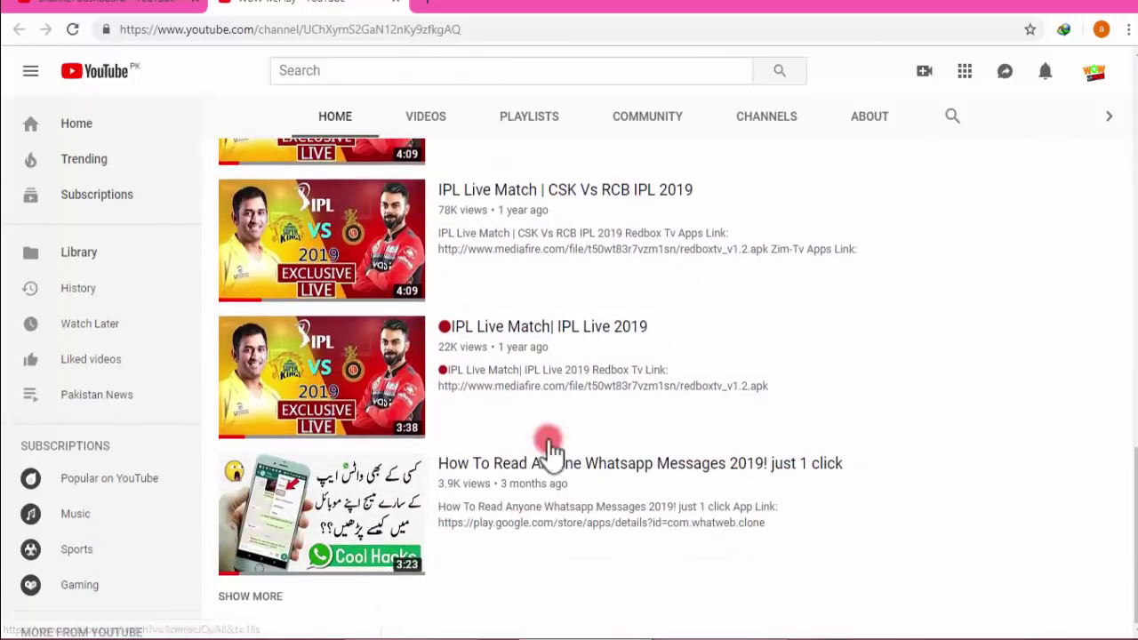
pyautogui.scroll(10, 909, 484)
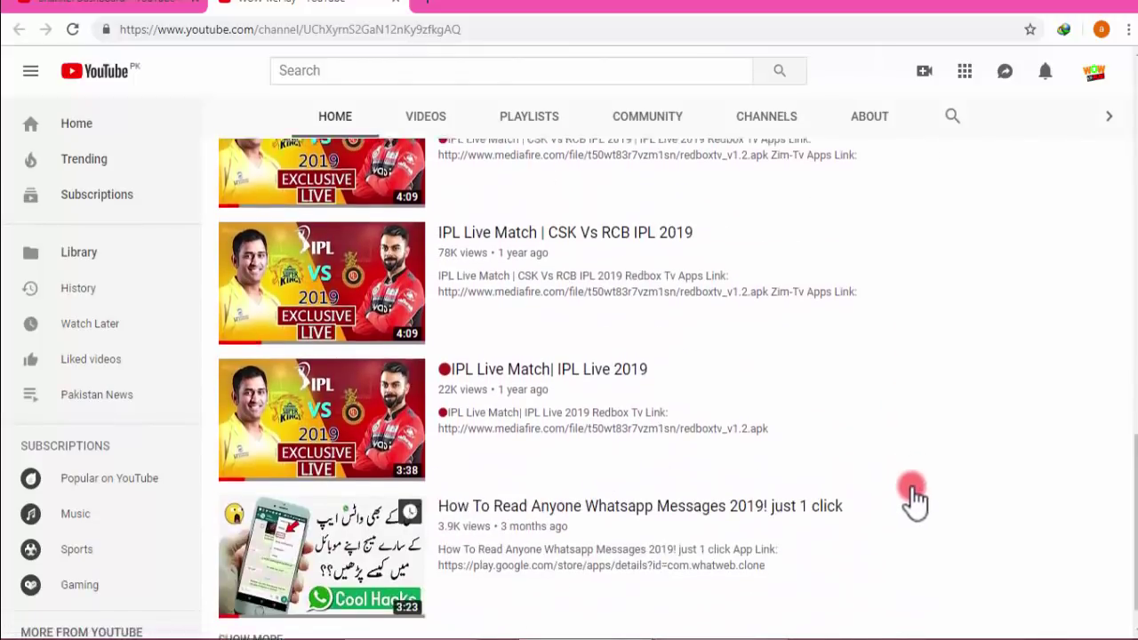
pyautogui.scroll(2, 902, 501)
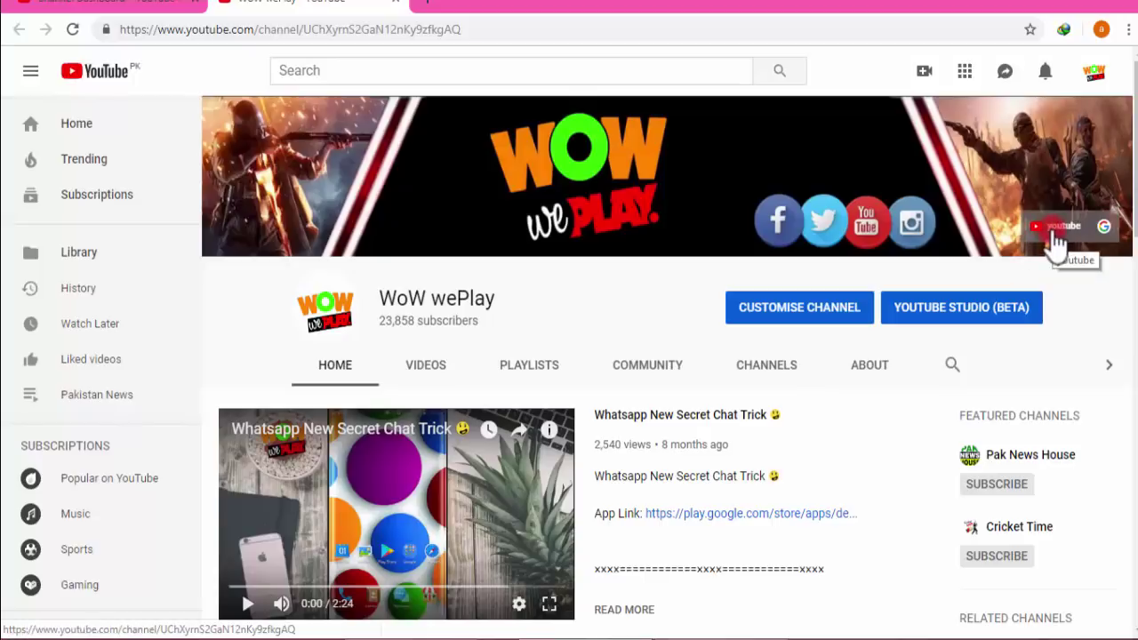
# - Open channel customisation and compare the featured content for new visitors and returning subscribers
pyautogui.click(789, 311)
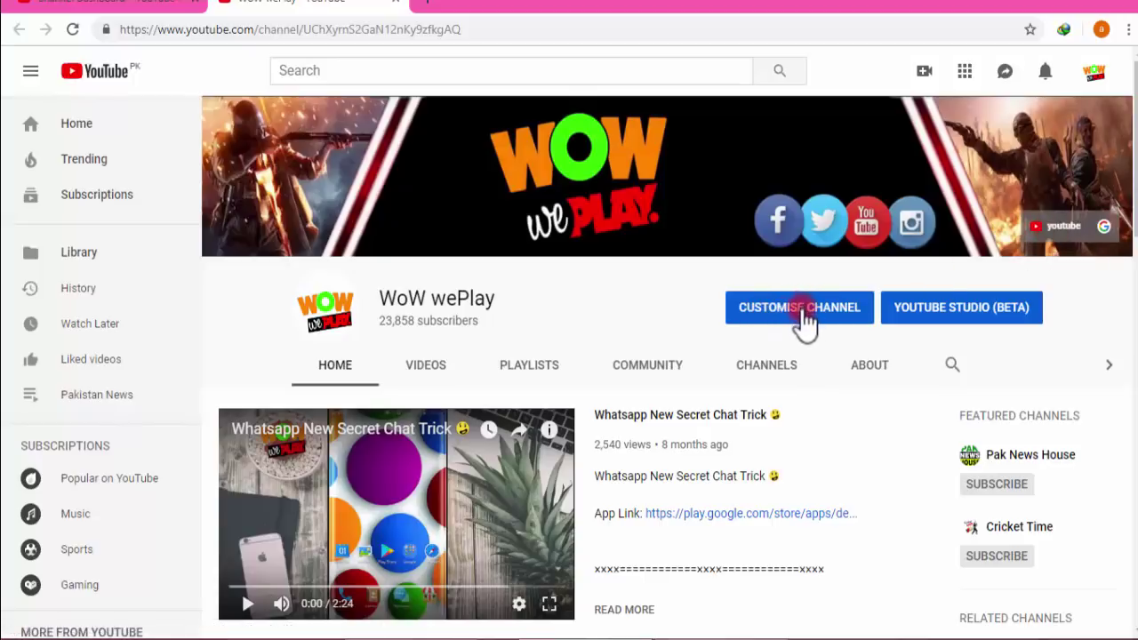
pyautogui.click(803, 316)
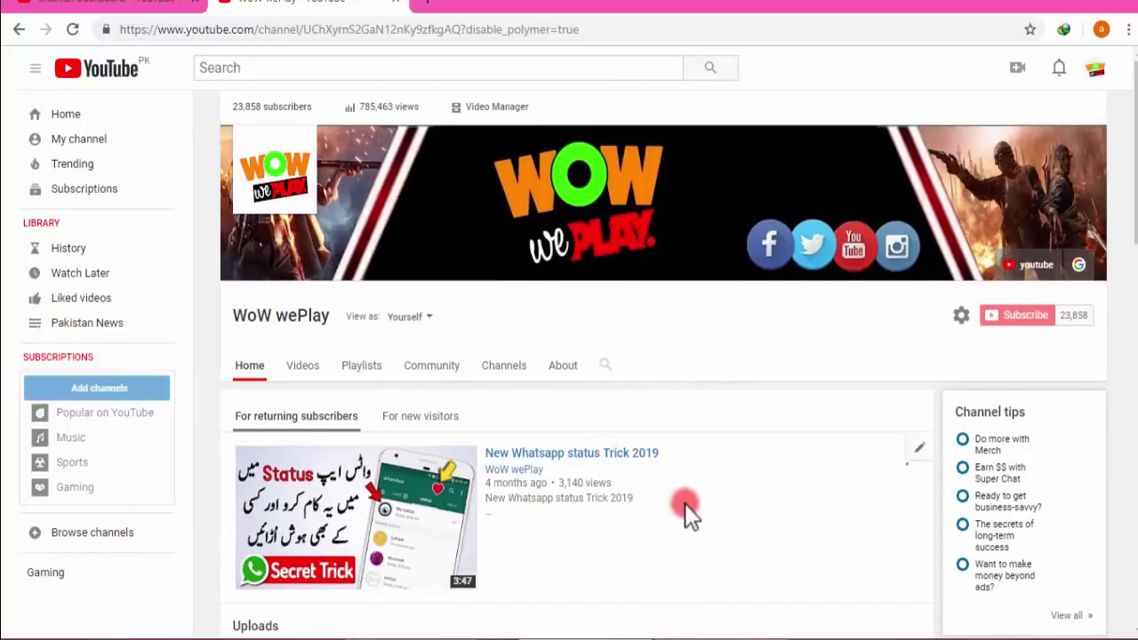
pyautogui.scroll(-1, 684, 503)
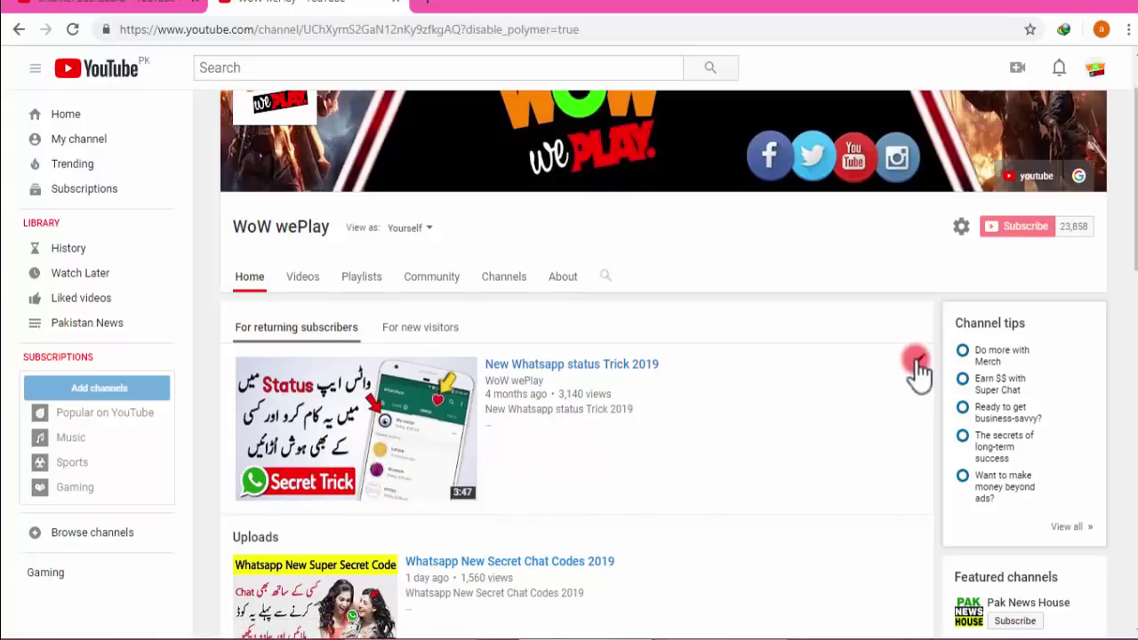
pyautogui.click(421, 331)
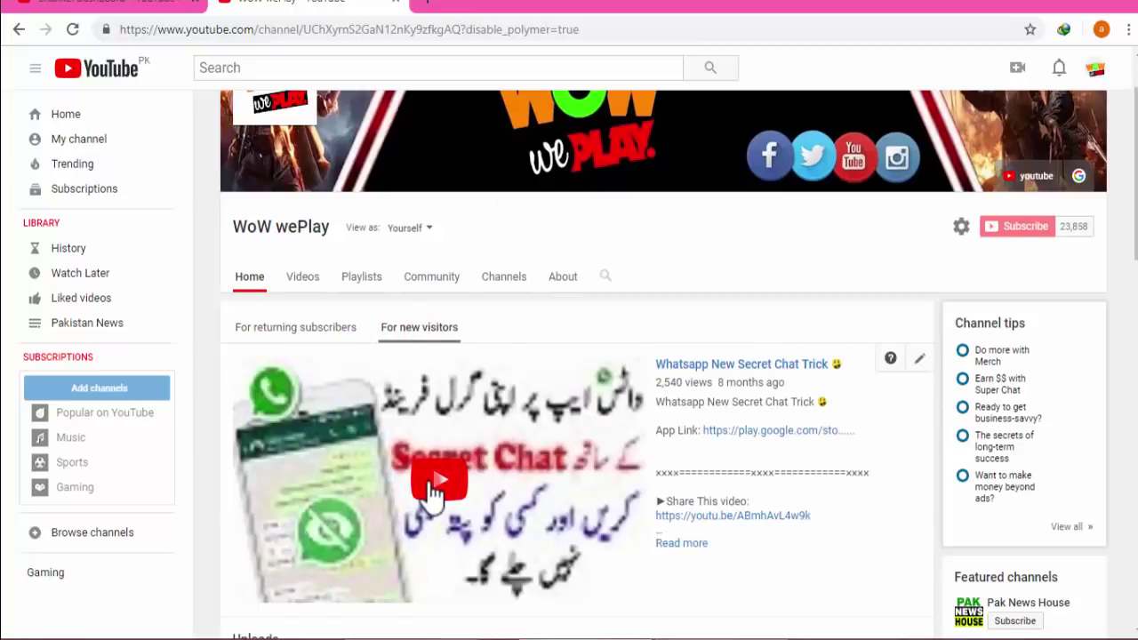
pyautogui.click(310, 326)
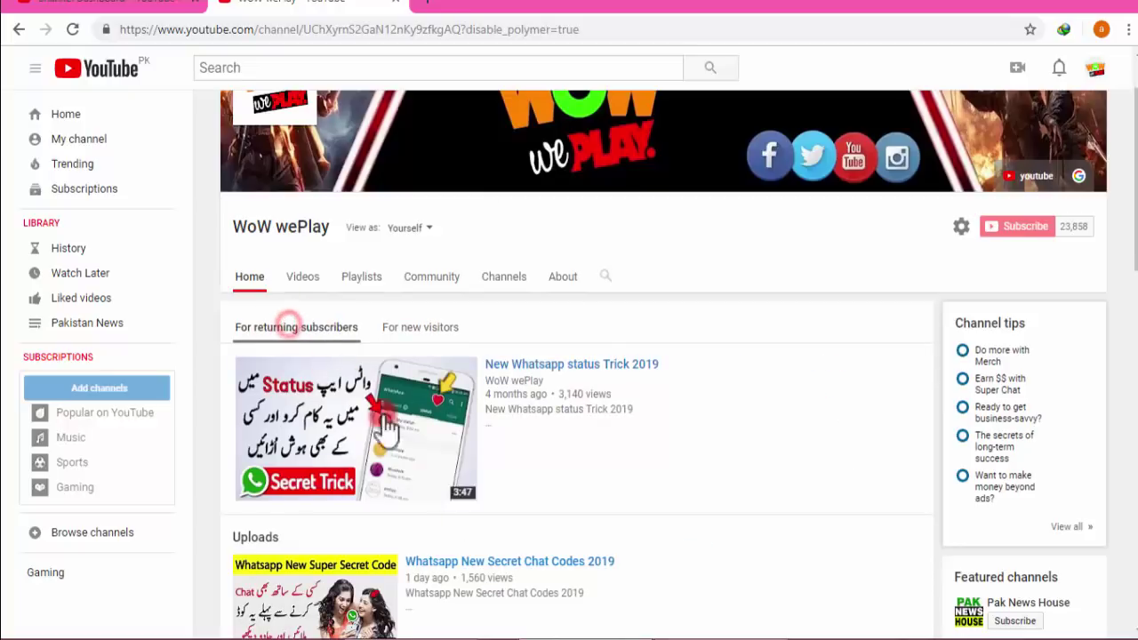
# - Review the content types available for a new section below the popular uploads, and cancel adding the section
pyautogui.scroll(-1, 502, 516)
pyautogui.scroll(-10, 502, 516)
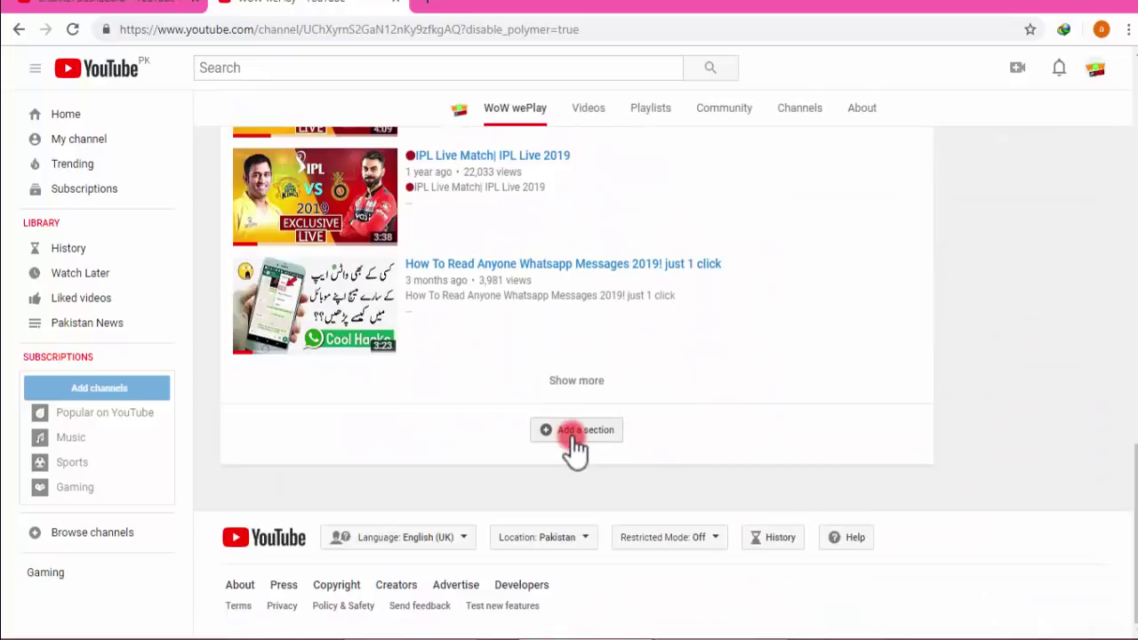
pyautogui.click(570, 433)
pyautogui.click(355, 455)
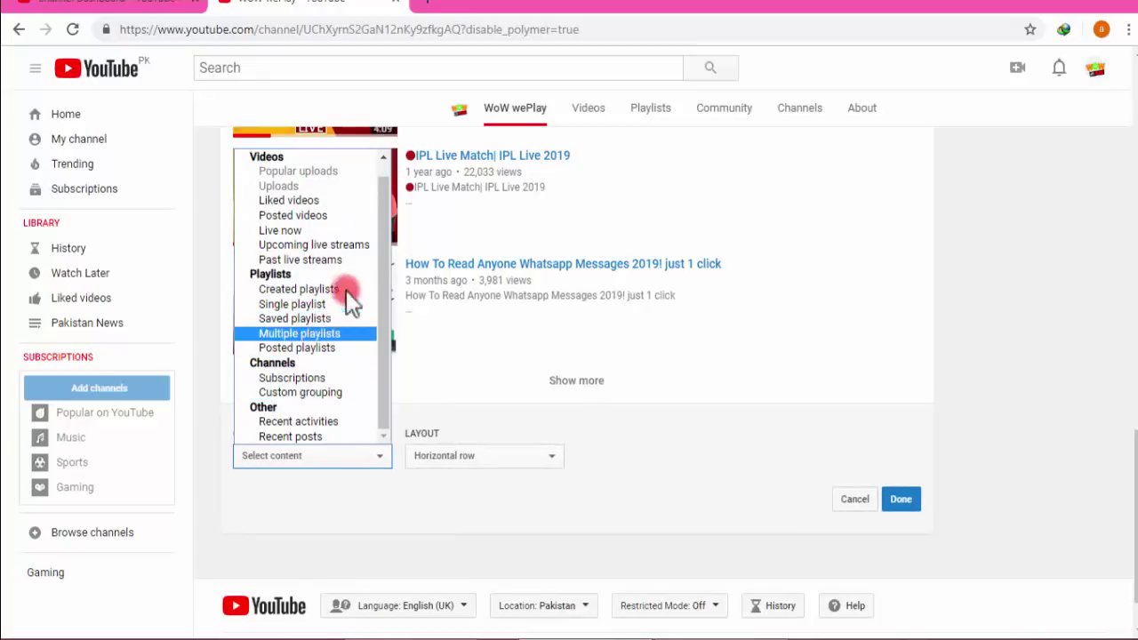
pyautogui.click(842, 500)
# - Open the channel's About page and read through its description, details and links
pyautogui.scroll(9, 571, 483)
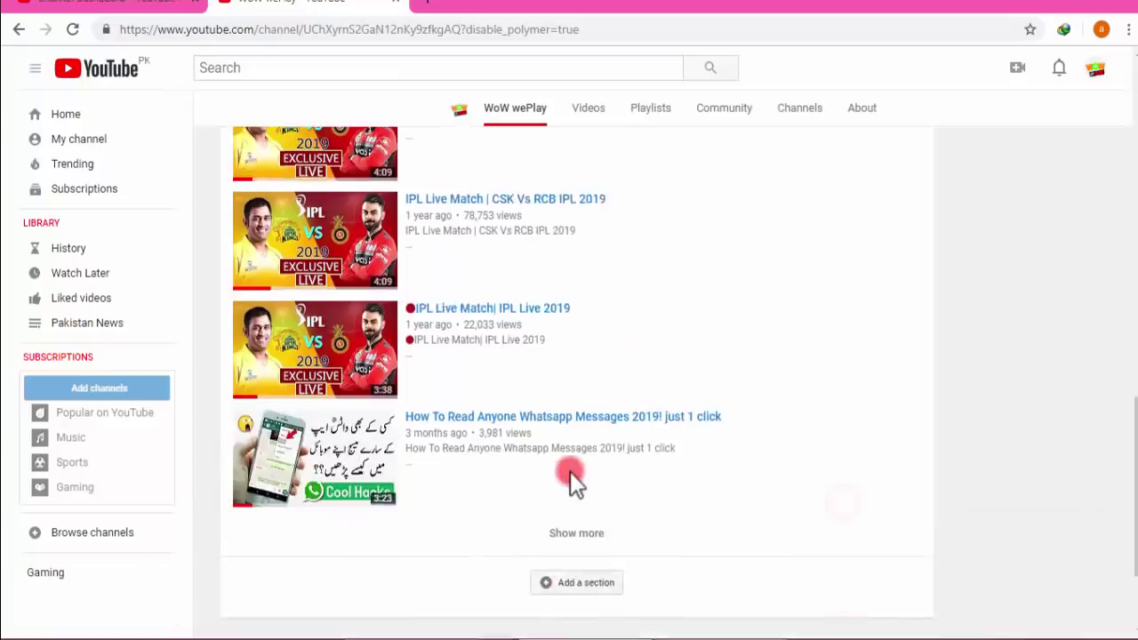
pyautogui.scroll(4, 53, 533)
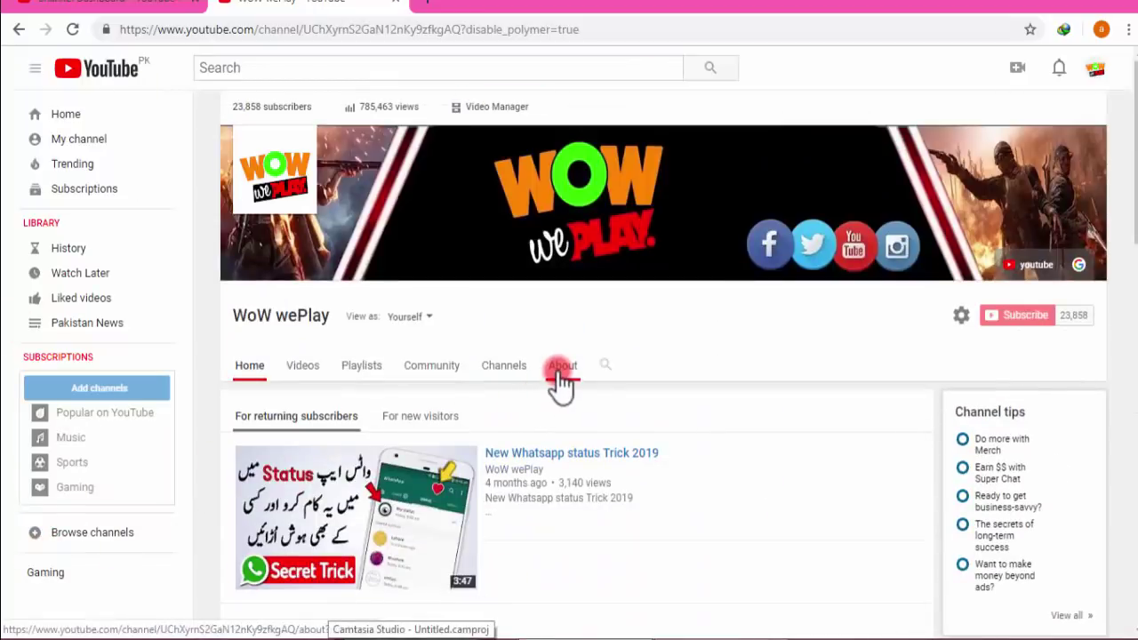
pyautogui.click(560, 374)
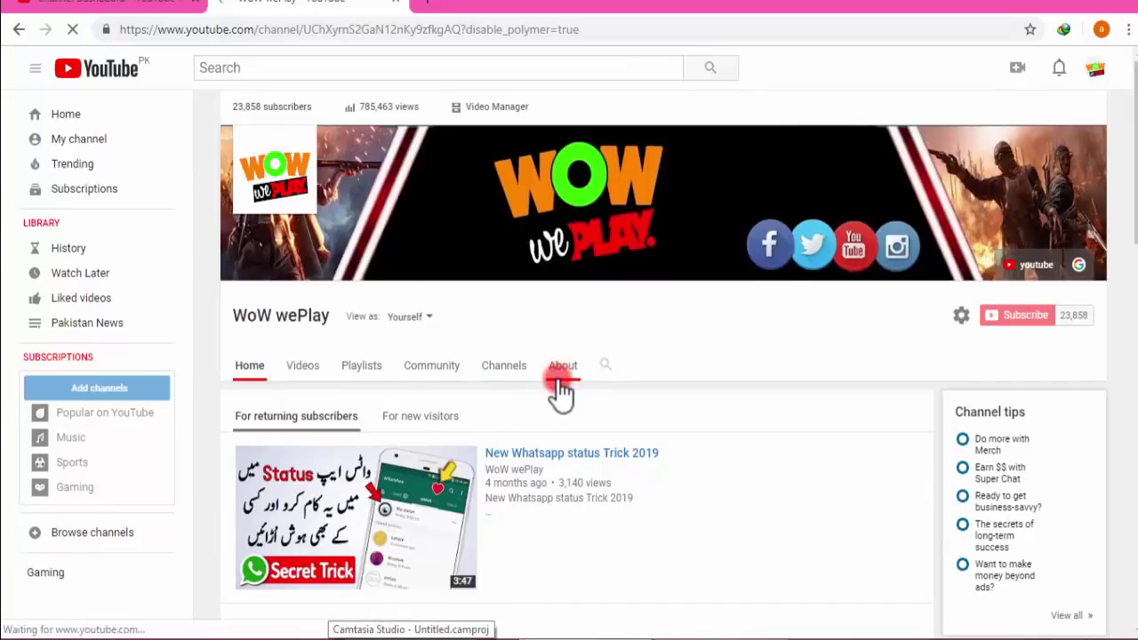
pyautogui.click(564, 386)
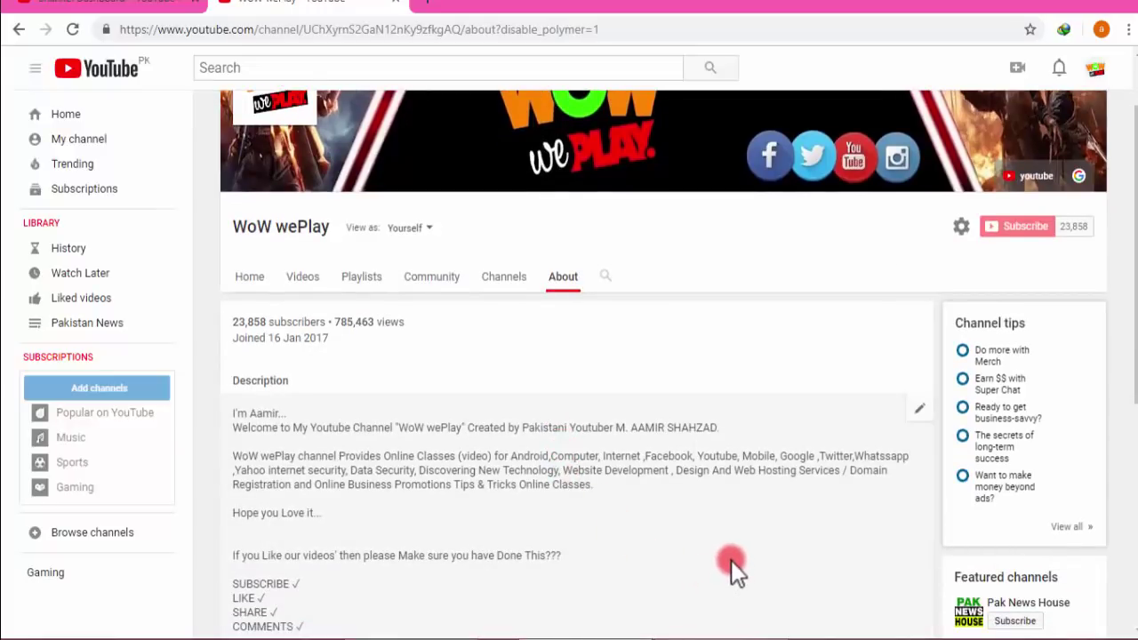
pyautogui.scroll(-1, 729, 563)
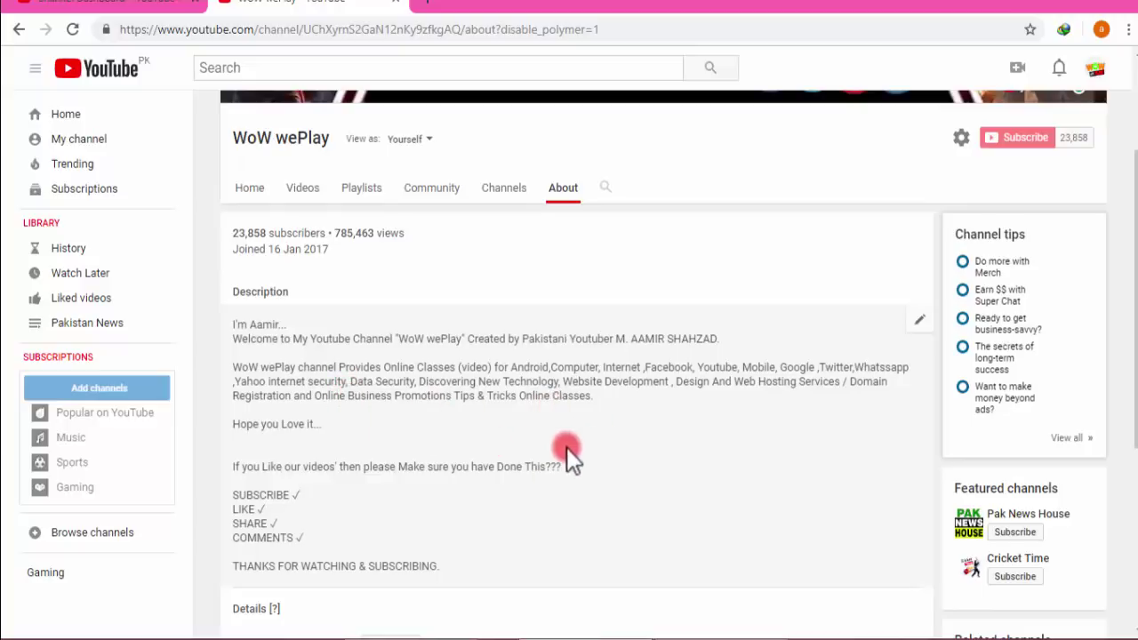
pyautogui.scroll(-1, 632, 480)
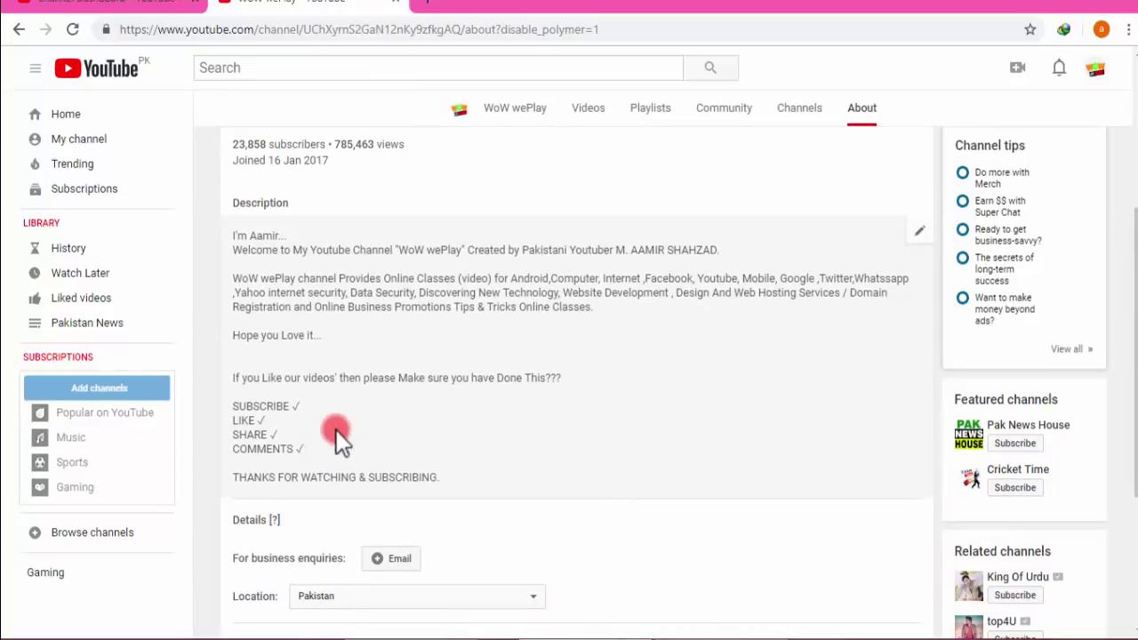
pyautogui.scroll(-2, 492, 505)
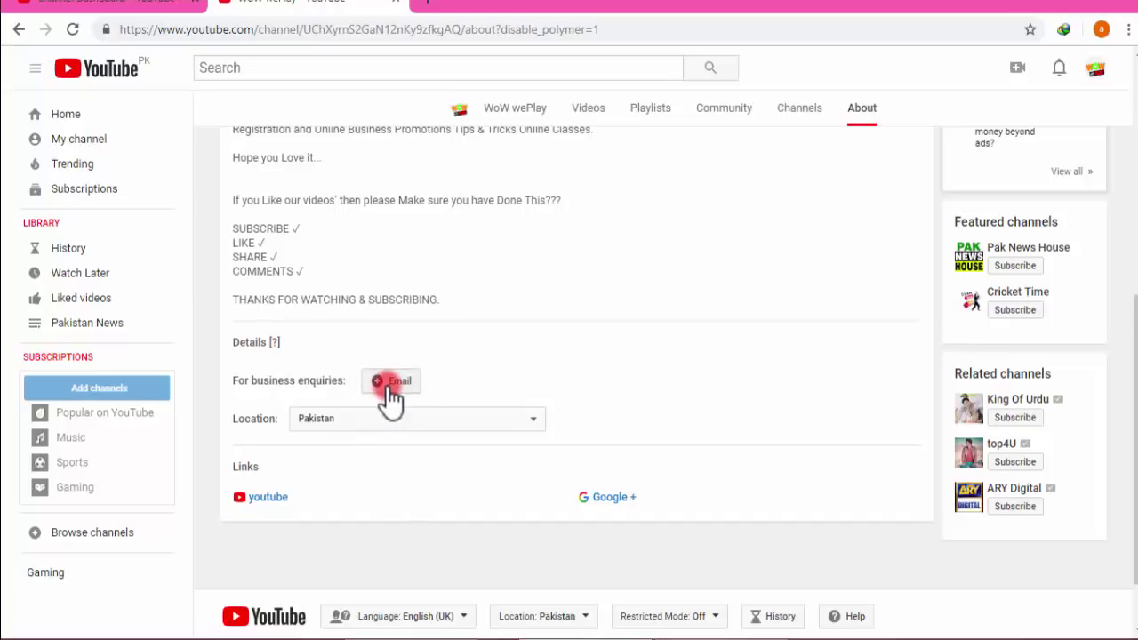
# - Look at the business enquiries email entry and cancel it without entering an address
pyautogui.click(391, 391)
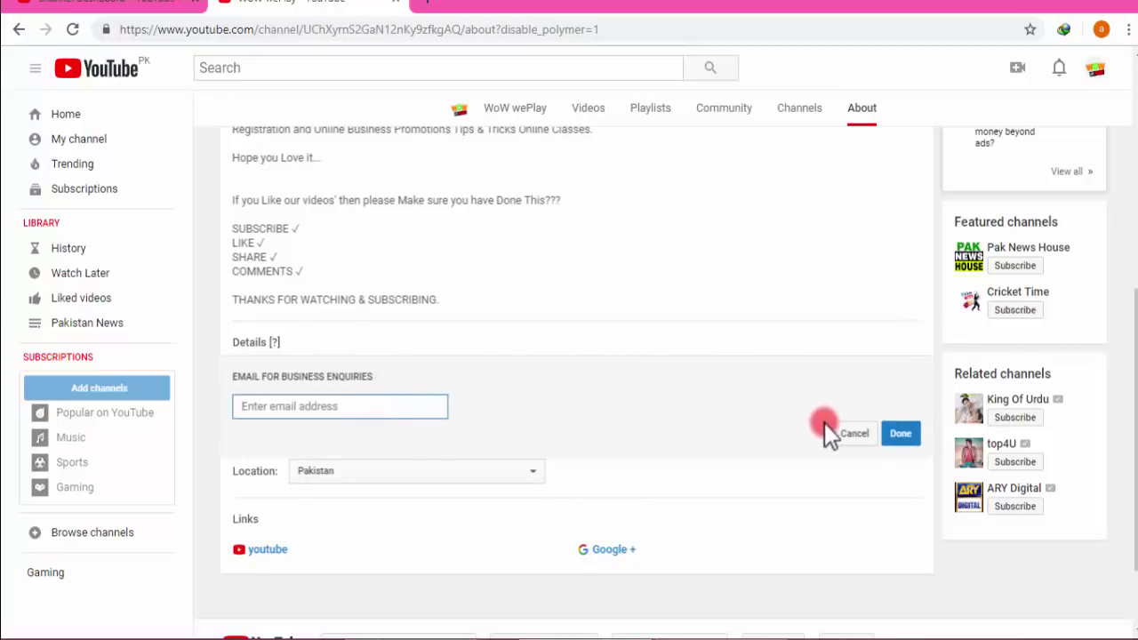
pyautogui.click(376, 406)
pyautogui.click(852, 434)
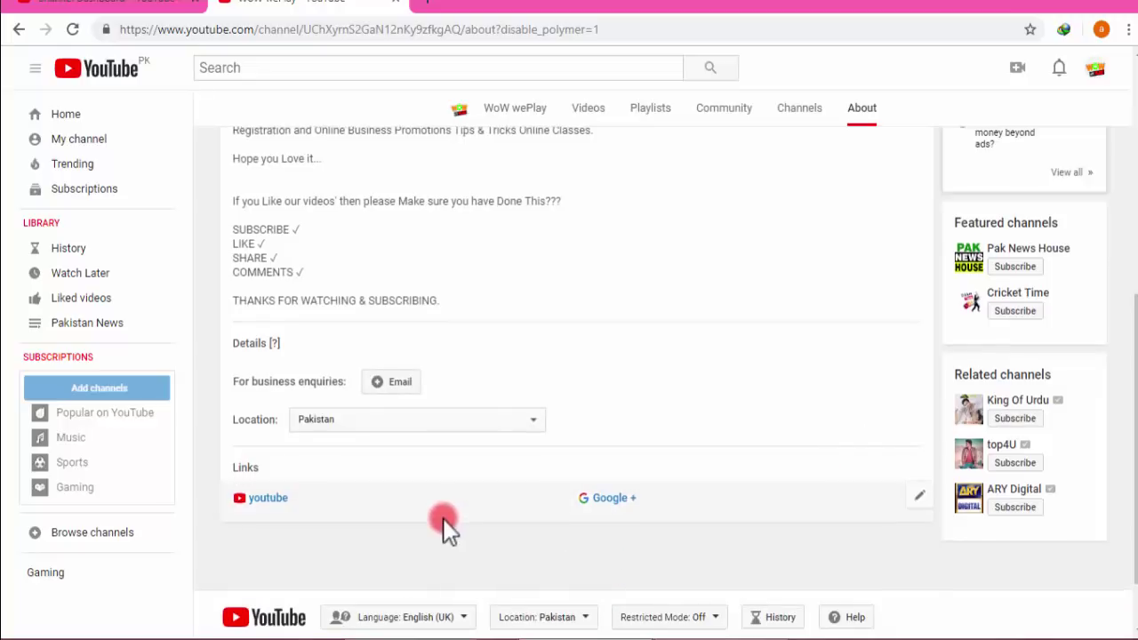
# - Compare the links overlaid on the channel banner with those listed on the About page
pyautogui.scroll(5, 444, 528)
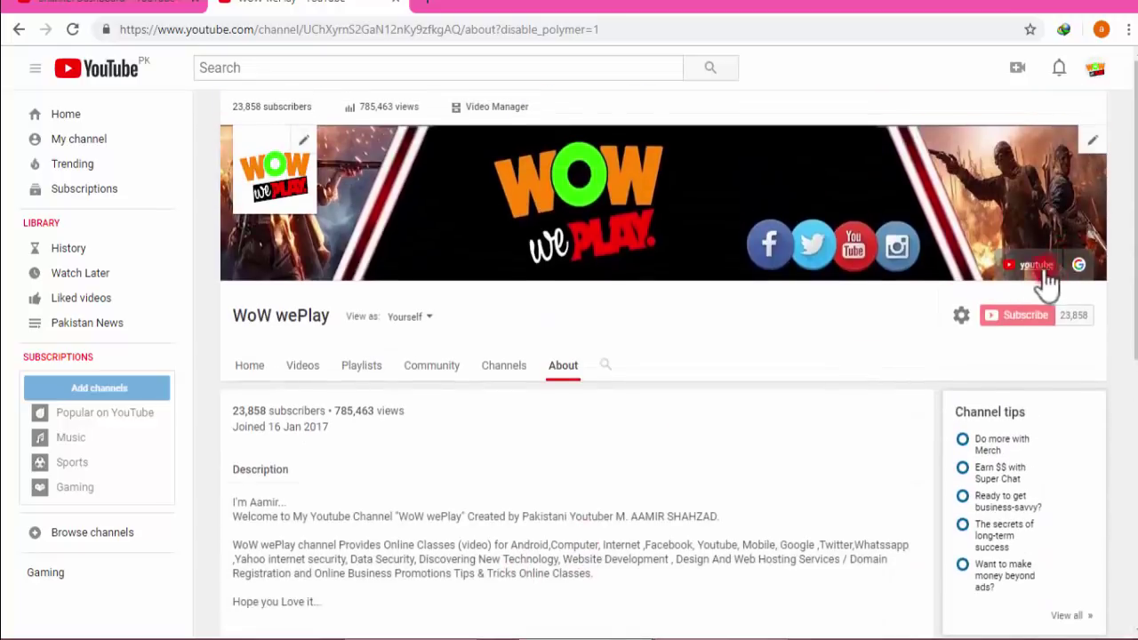
pyautogui.scroll(-5, 787, 433)
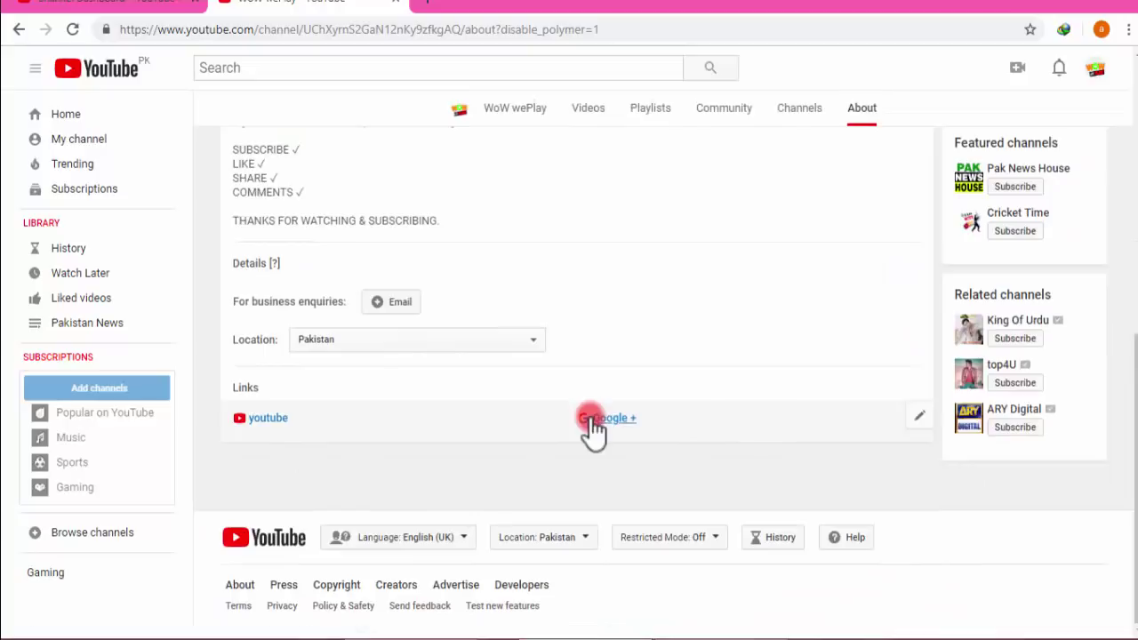
pyautogui.scroll(4, 1037, 237)
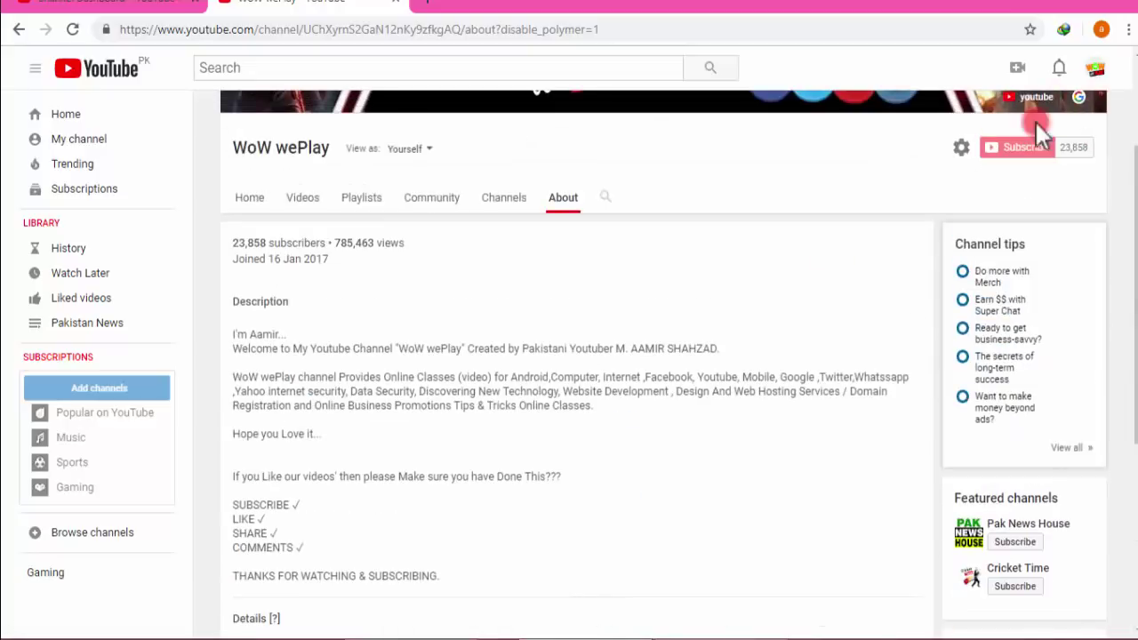
pyautogui.scroll(-4, 389, 427)
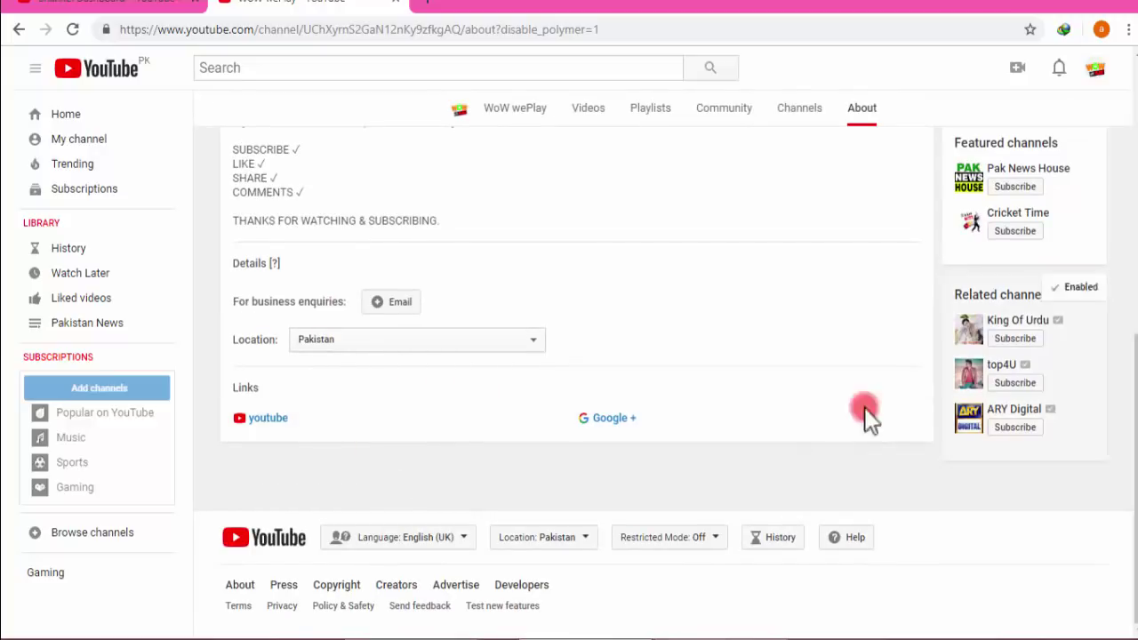
pyautogui.moveTo(592, 436)
pyautogui.click(920, 418)
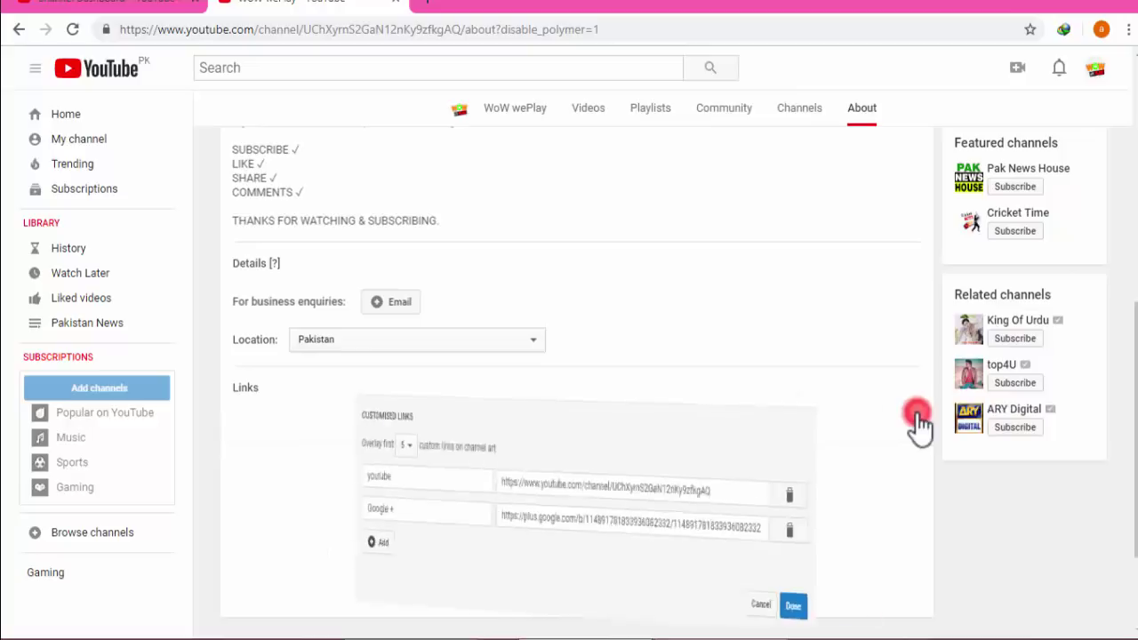
pyautogui.scroll(-2, 466, 536)
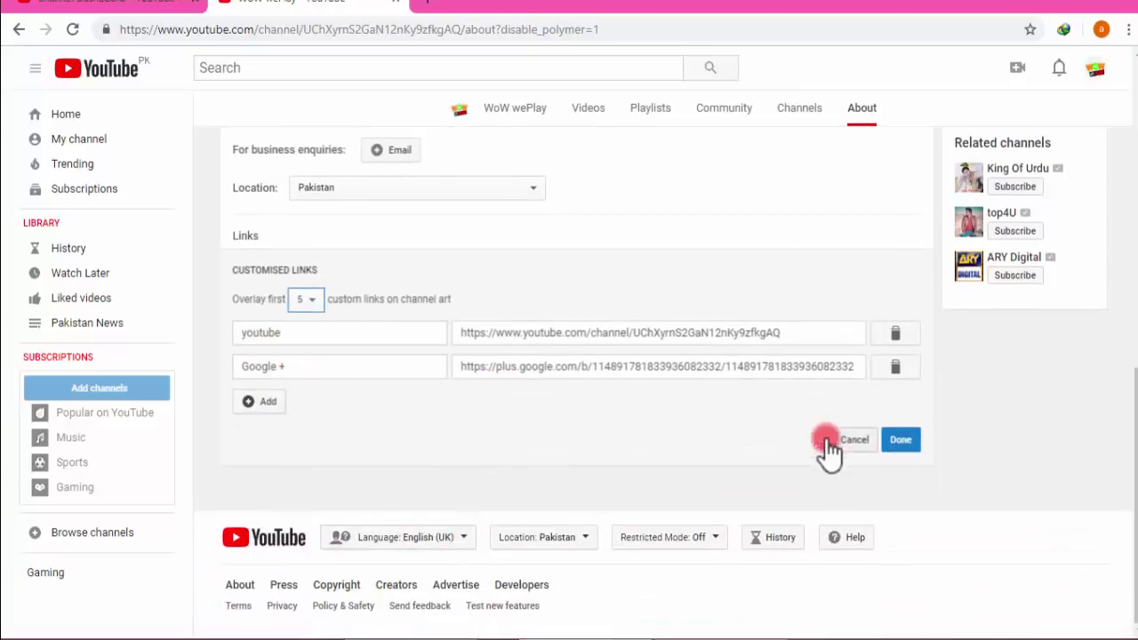
pyautogui.click(267, 407)
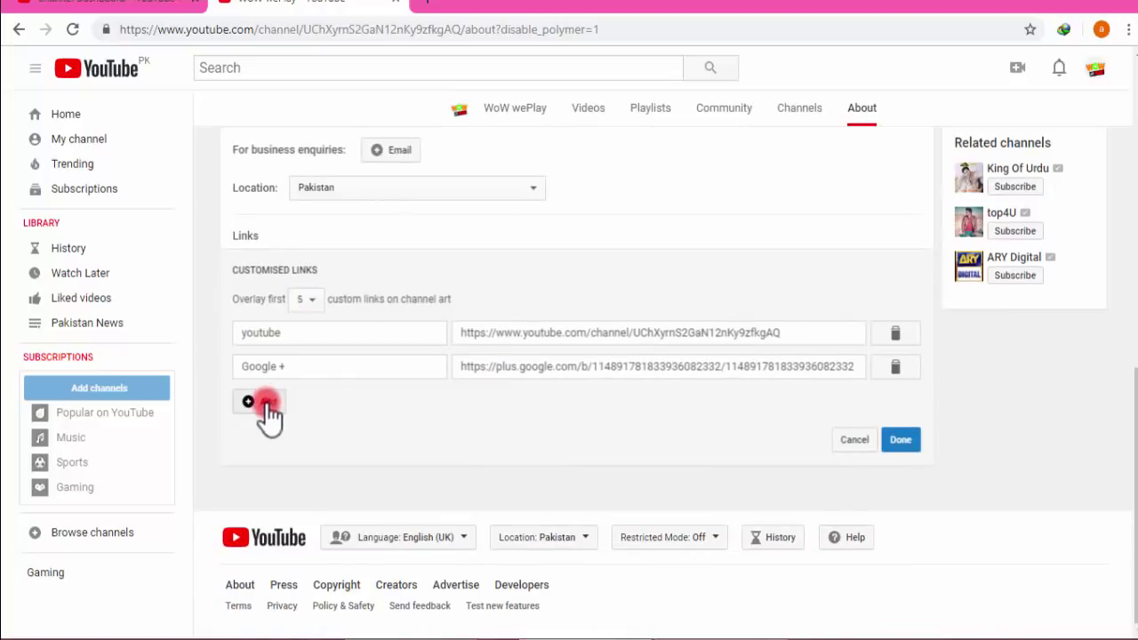
pyautogui.click(310, 400)
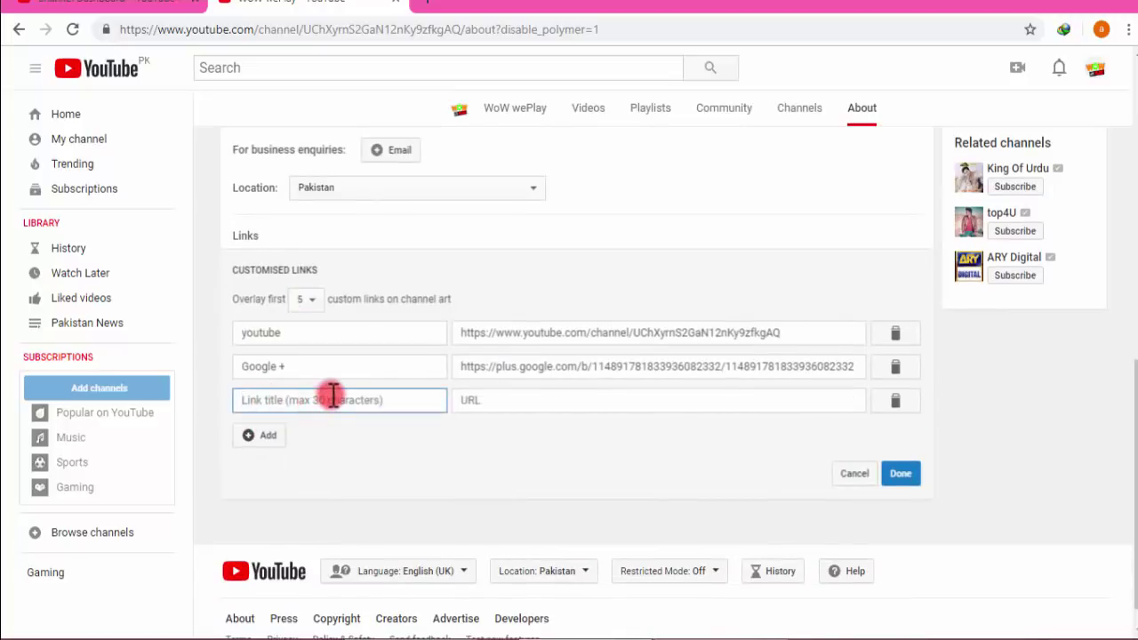
pyautogui.write('My website')
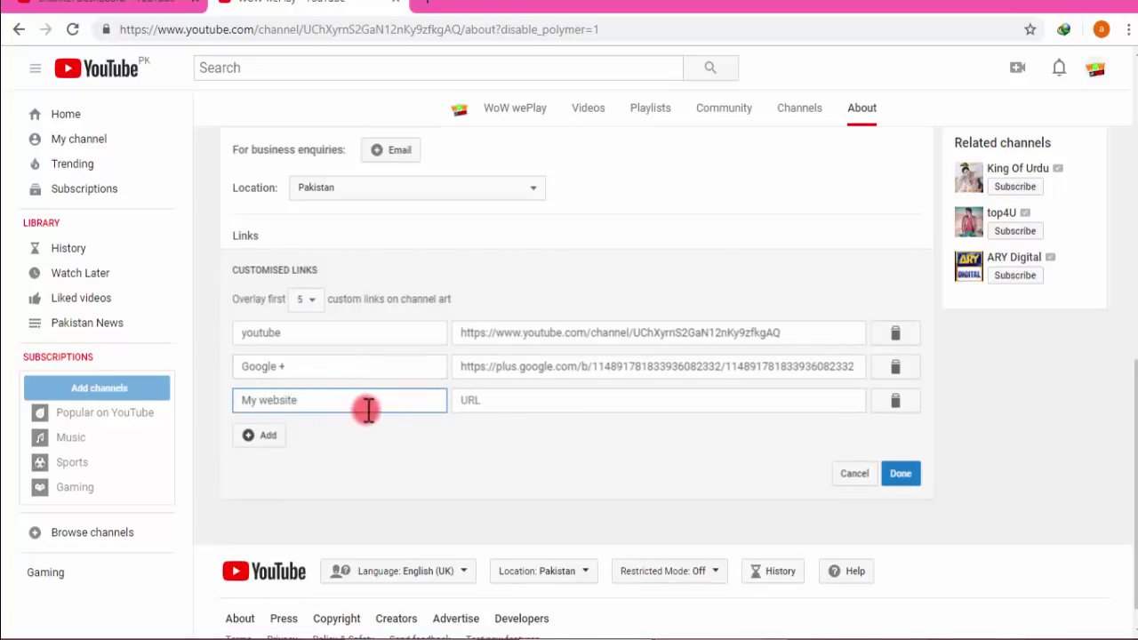
pyautogui.click(537, 409)
pyautogui.write('ww')
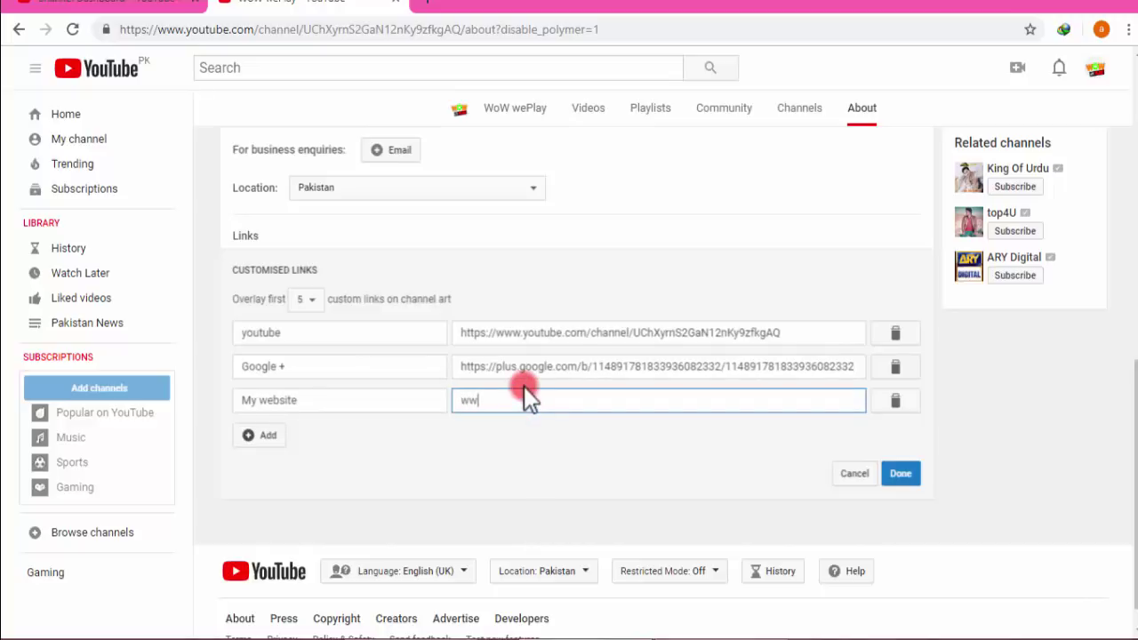
pyautogui.write('w.aps')
pyautogui.press('BackSpace')
pyautogui.write('pssession.com')
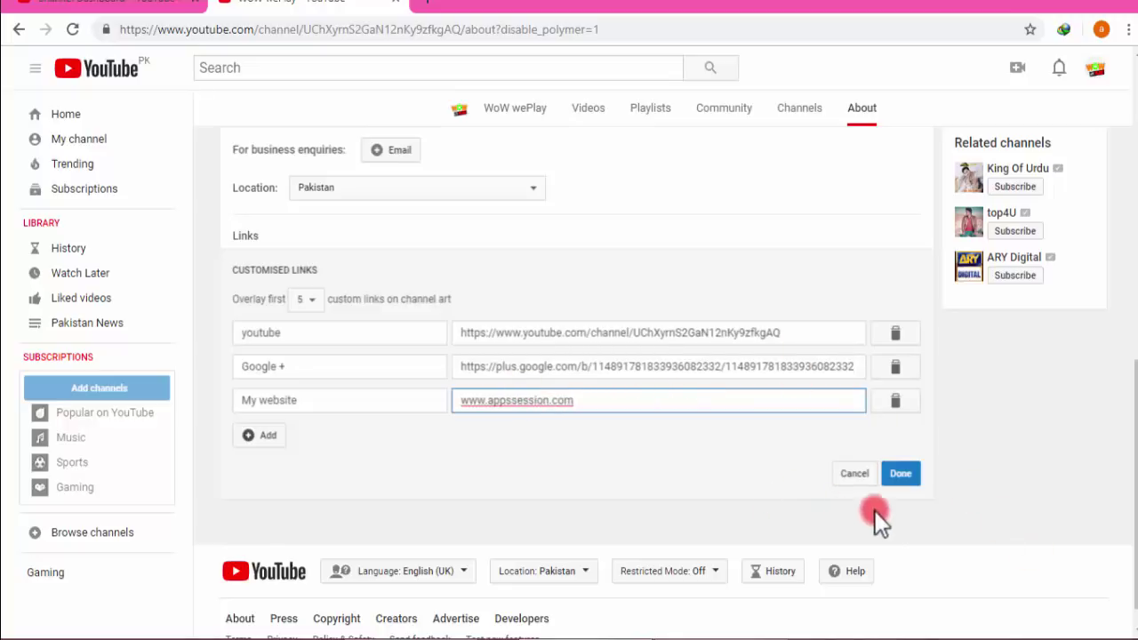
pyautogui.click(911, 476)
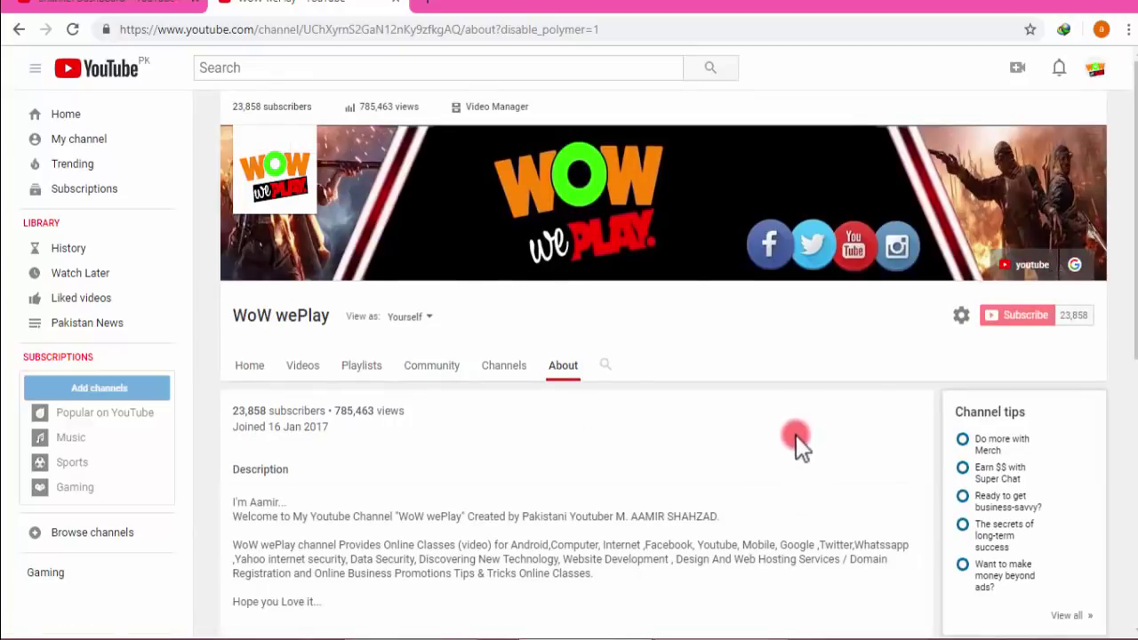
# - Check the links list and banner for the new link, reloading the page, and return to the channel's Home section
pyautogui.scroll(-7, 787, 404)
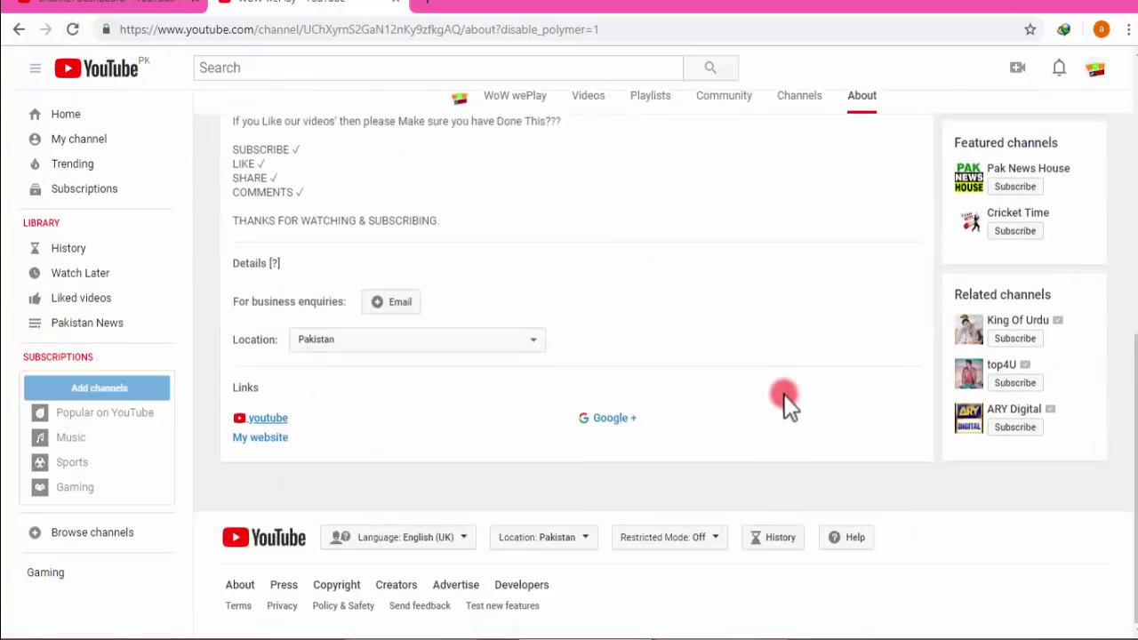
pyautogui.scroll(1, 454, 436)
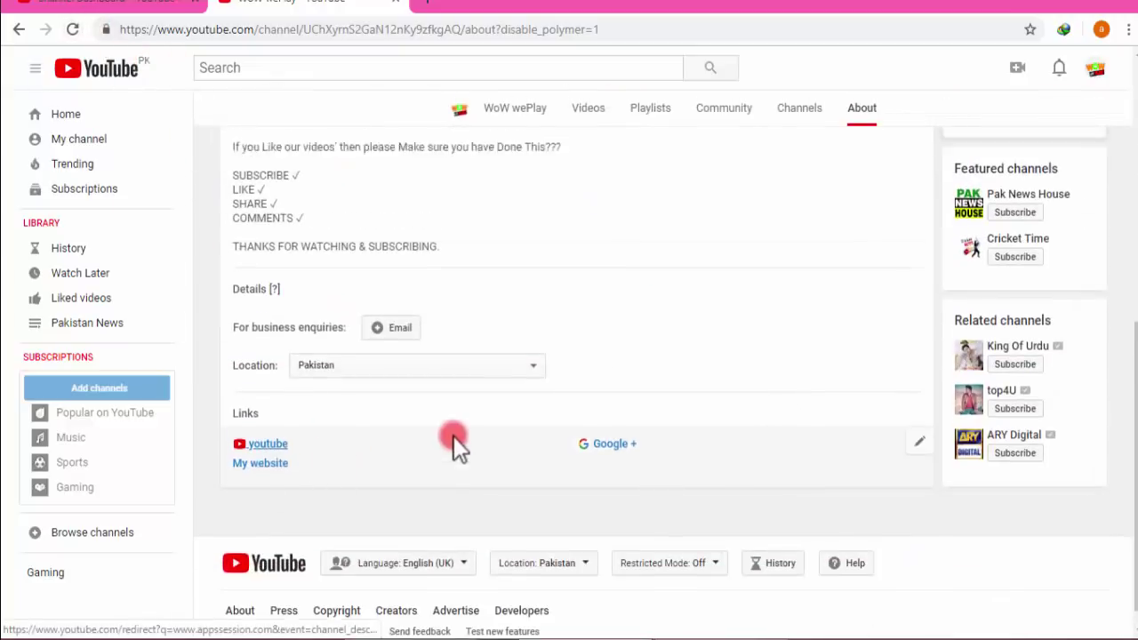
pyautogui.scroll(8, 454, 436)
pyautogui.click(75, 31)
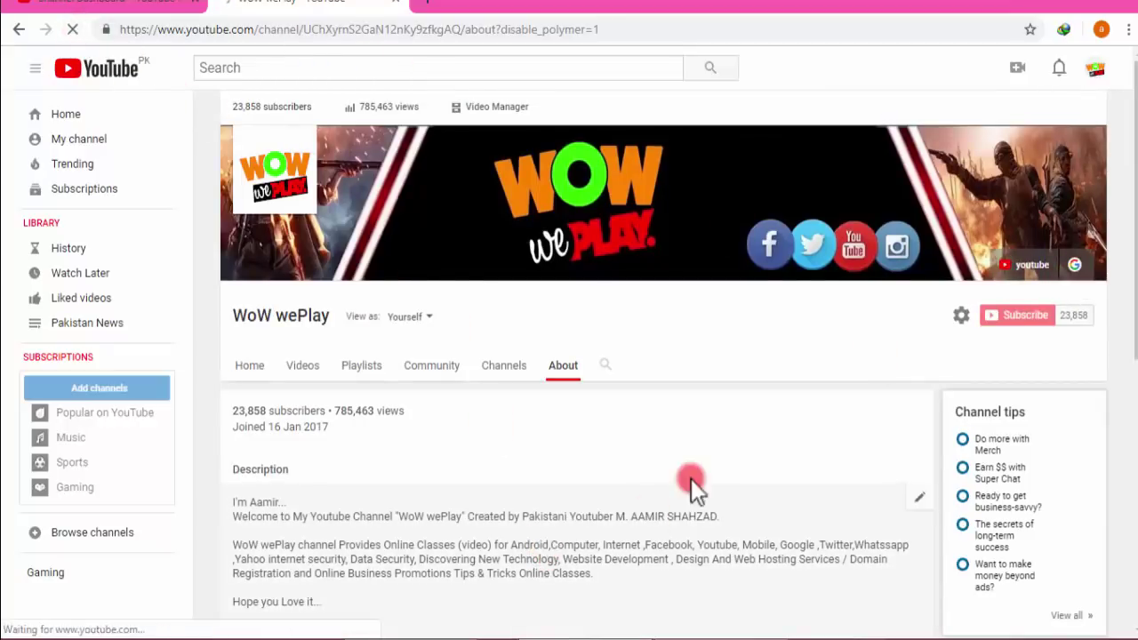
pyautogui.scroll(-3, 711, 449)
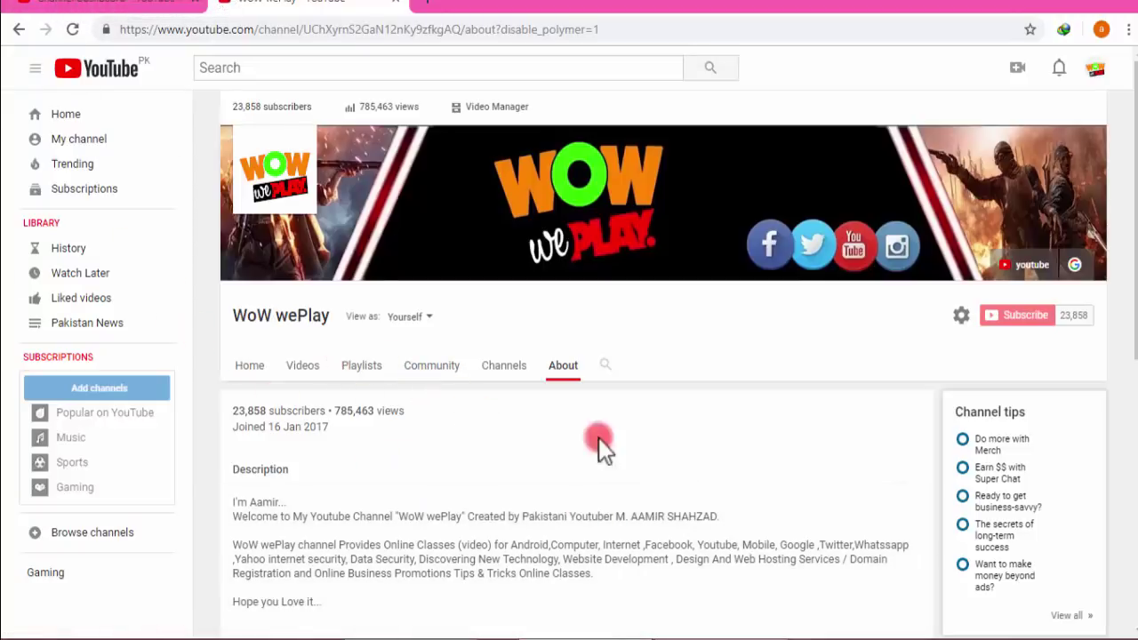
pyautogui.click(249, 365)
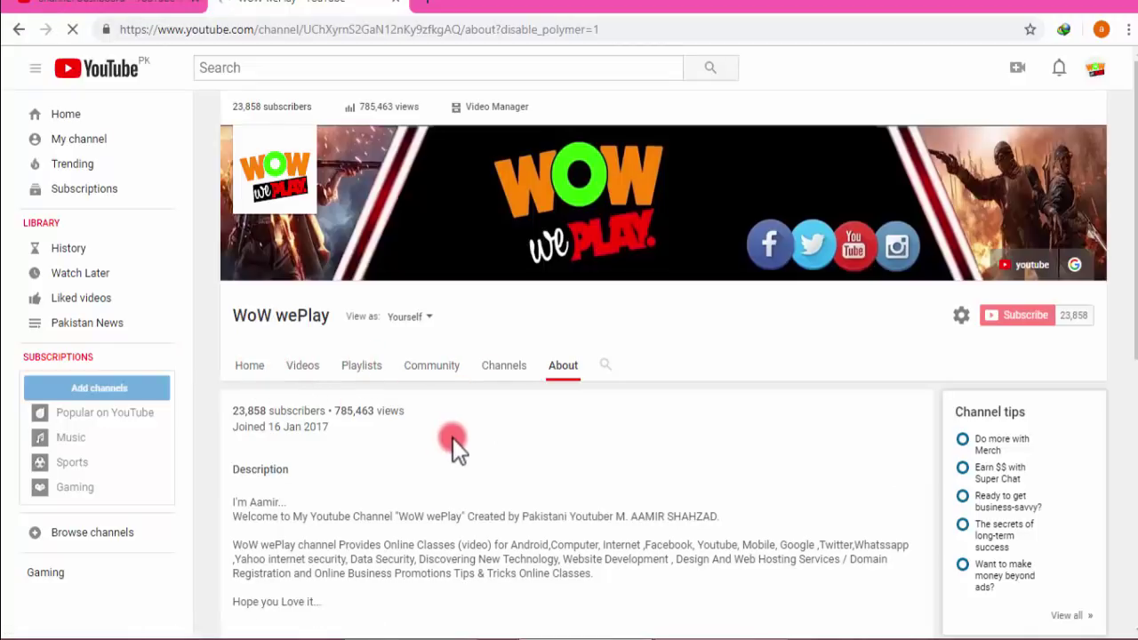